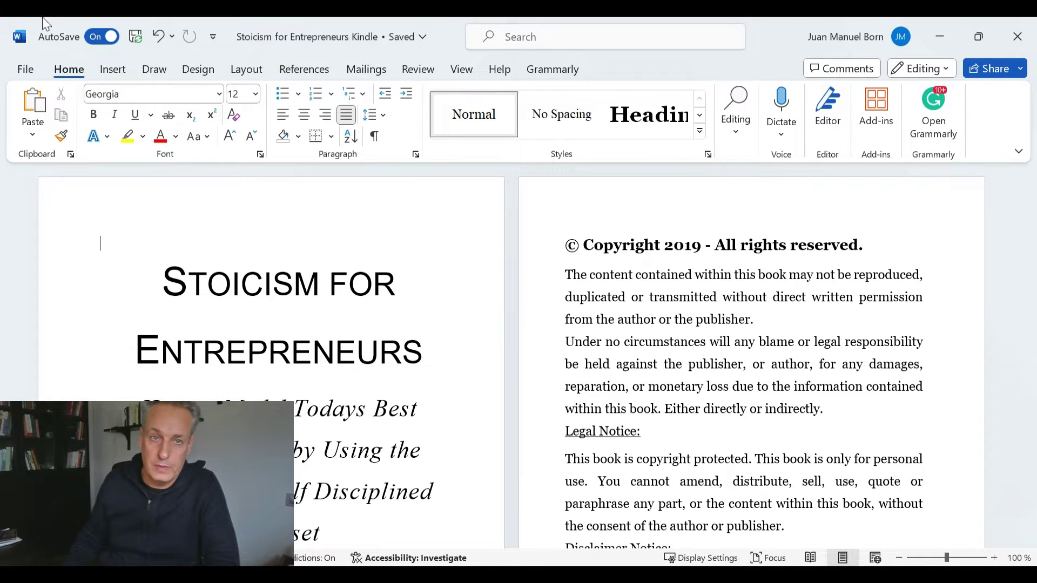
- Enter top, bottom and inside margins of 1,93 cm with a 0,36 cm gutter, applied to the whole document
{"action": "left_click", "coordinate": [331, 284]}
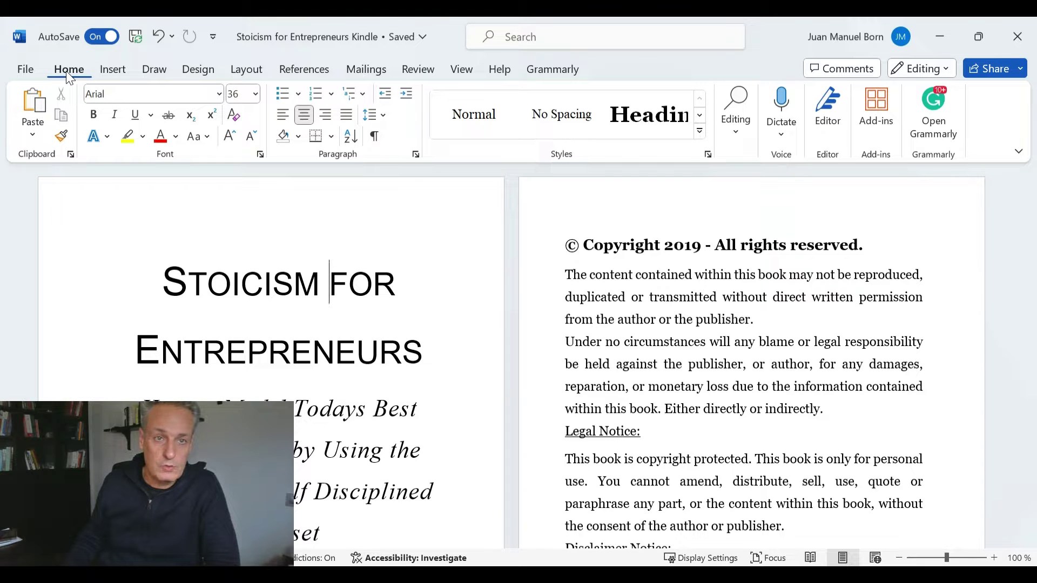
{"action": "left_click", "coordinate": [245, 68]}
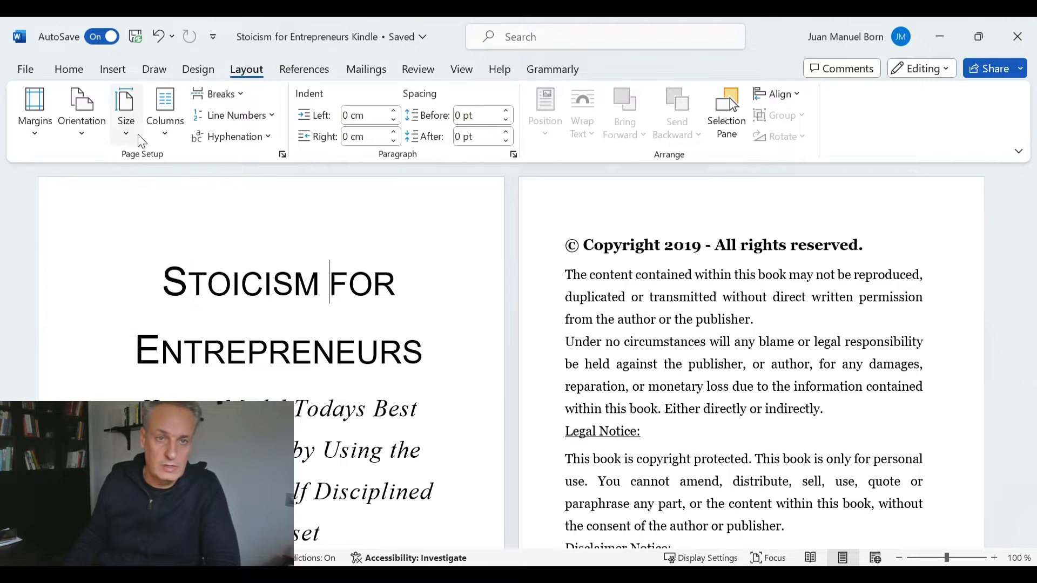
{"action": "left_click", "coordinate": [283, 156]}
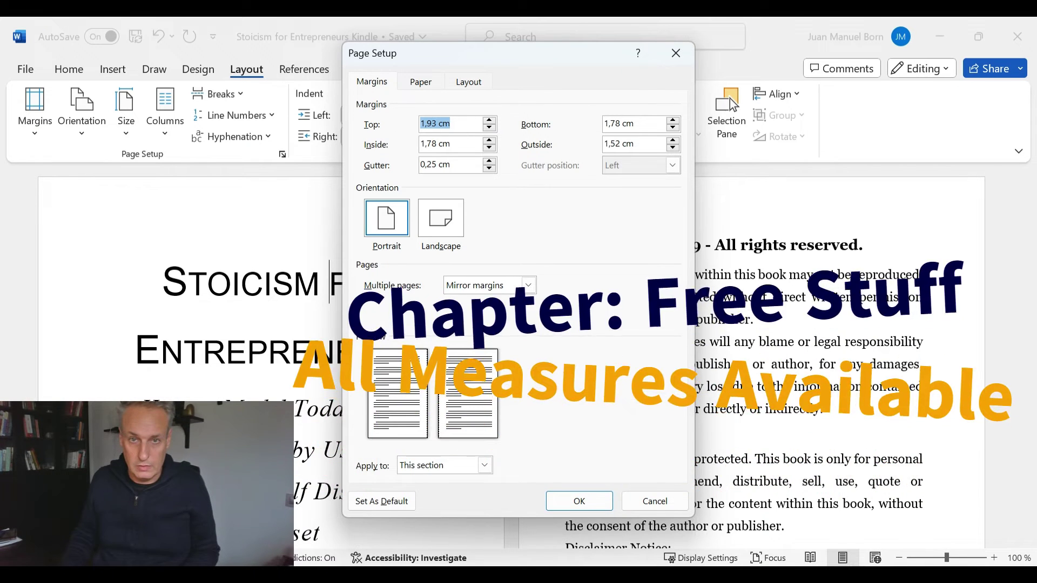
{"action": "key", "text": "Tab"}
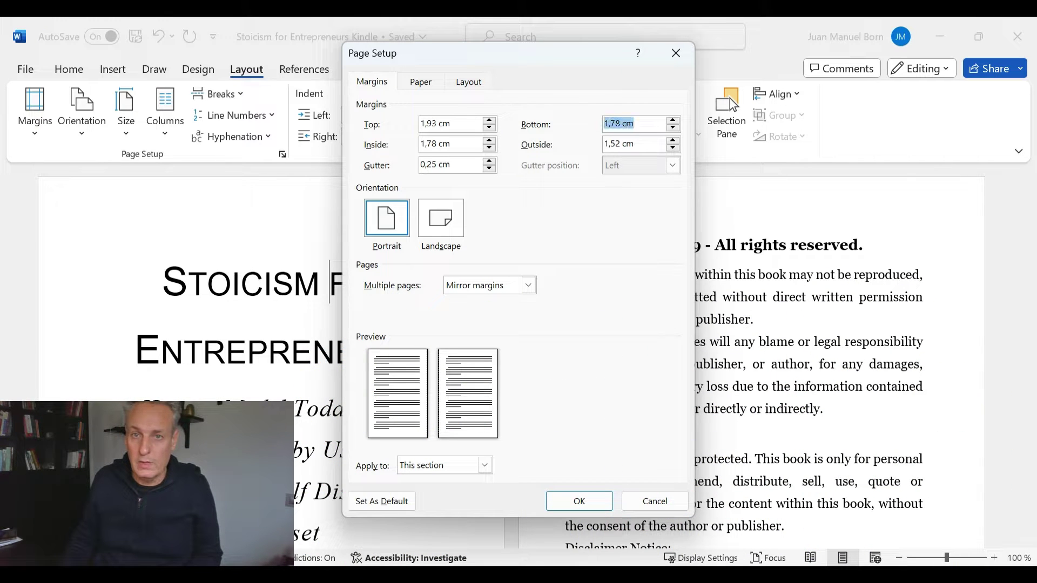
{"action": "type", "text": "1,93 cm"}
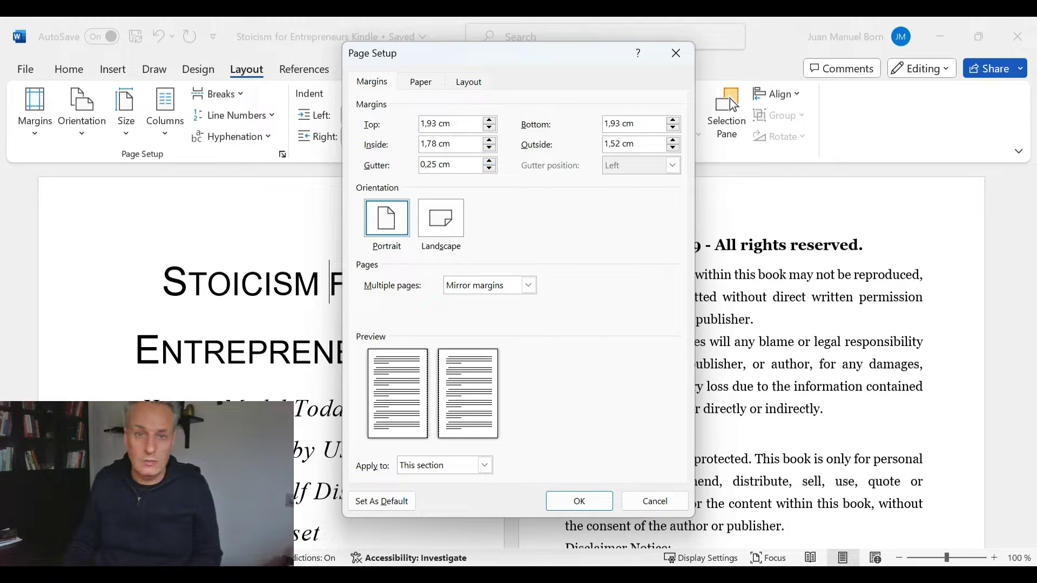
{"action": "type", "text": "1,93 cm"}
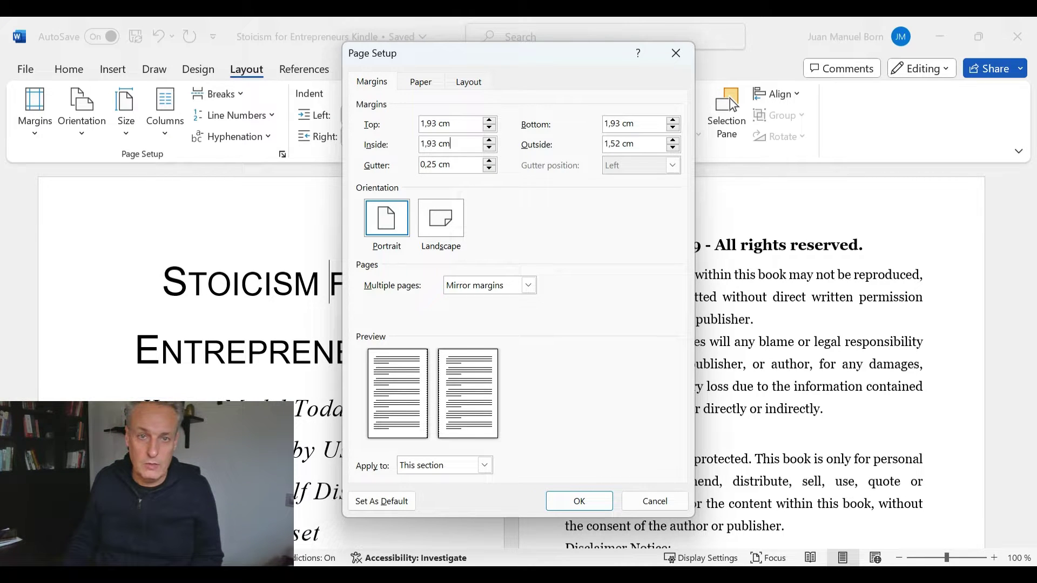
{"action": "key", "text": "BackSpace"}
{"action": "type", "text": "36"}
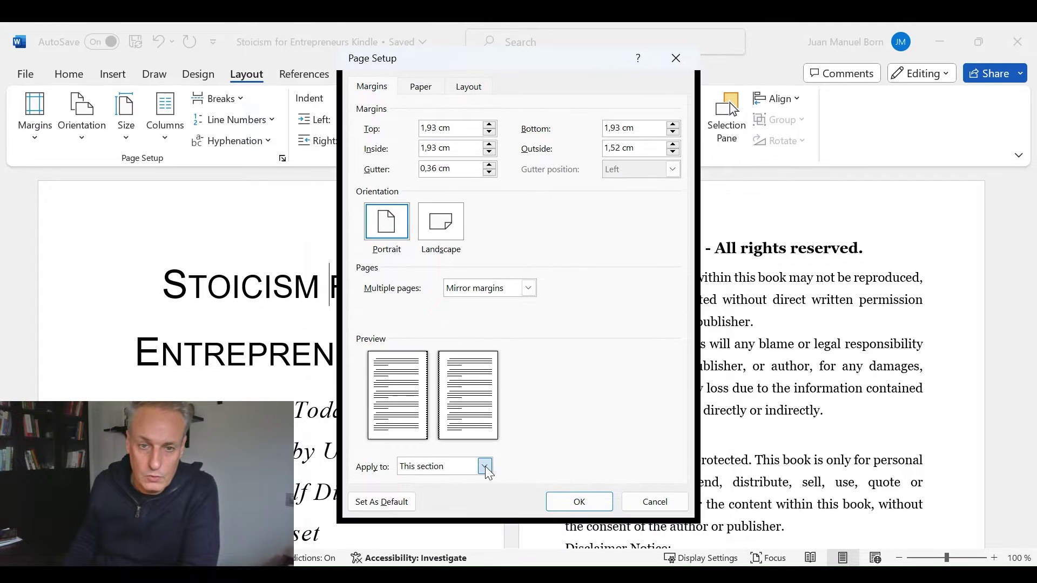
{"action": "left_click", "coordinate": [485, 466]}
{"action": "left_click", "coordinate": [442, 480]}
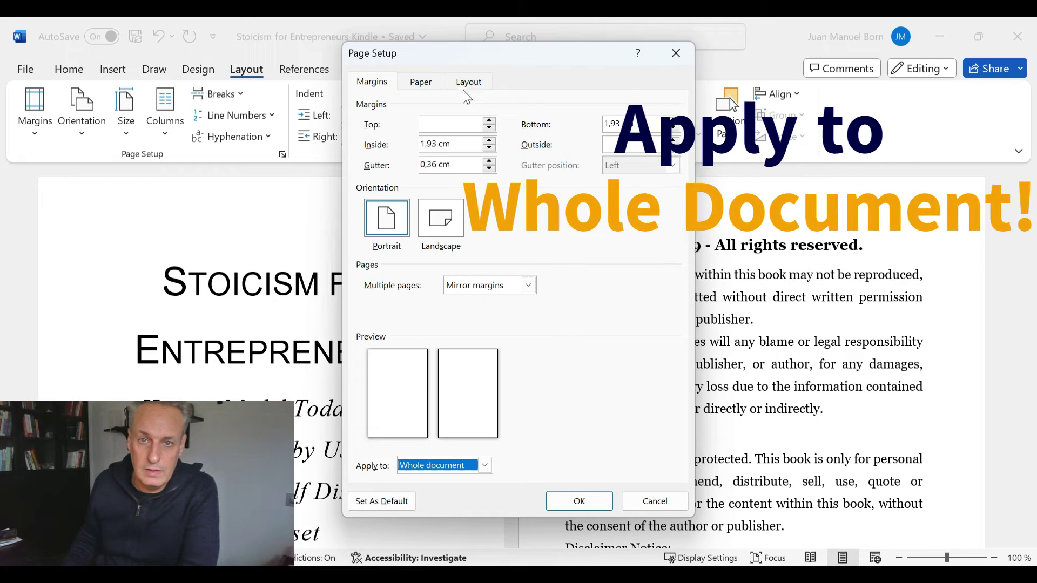
- Restore the emptied top margin to 1,93 cm and refill the outside margin value
{"action": "left_click_drag", "start_coordinate": [626, 124], "coordinate": [591, 120]}
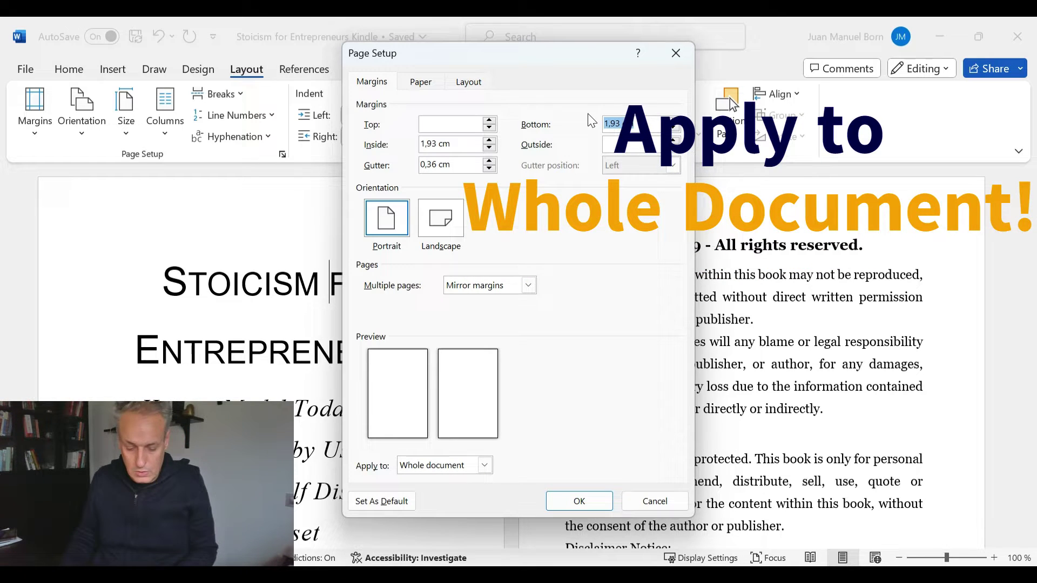
{"action": "left_click", "coordinate": [454, 123]}
{"action": "type", "text": "1,93 cm"}
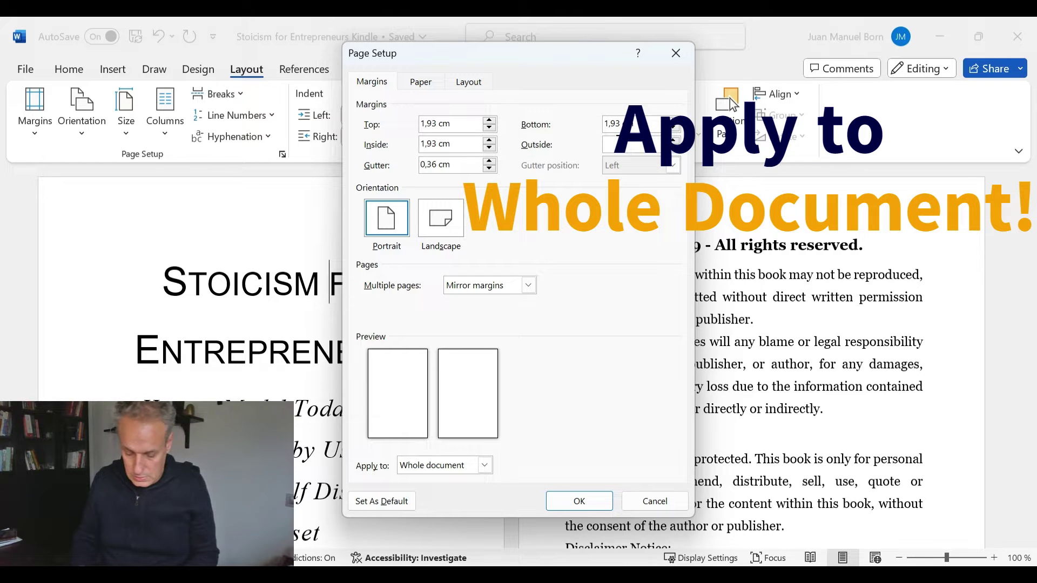
{"action": "left_click", "coordinate": [619, 151]}
{"action": "type", "text": "1,5"}
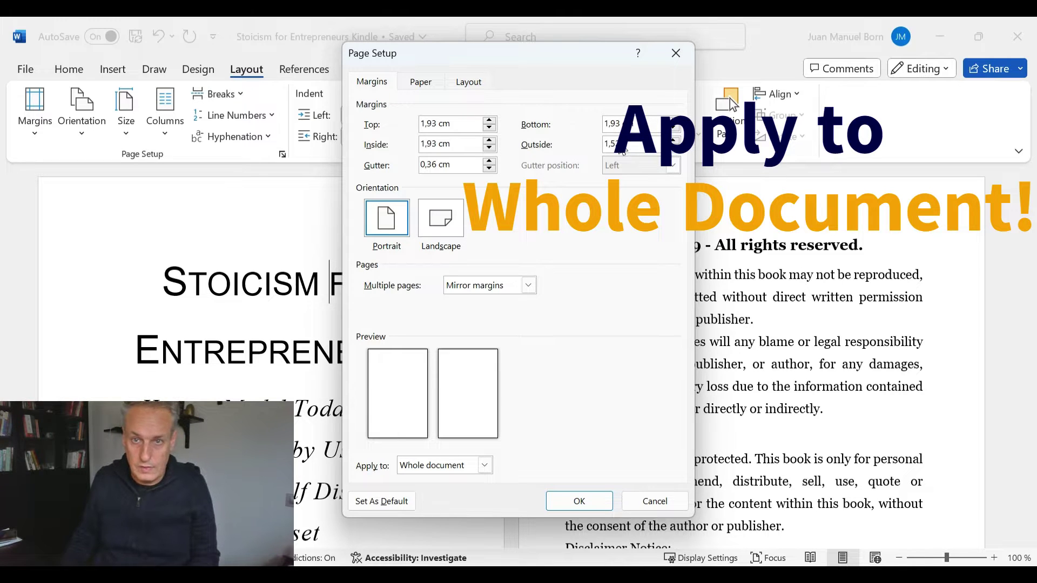
- Confirm the margins, then set the paper size to 6 in wide by 9 in high
{"action": "key", "text": "Return"}
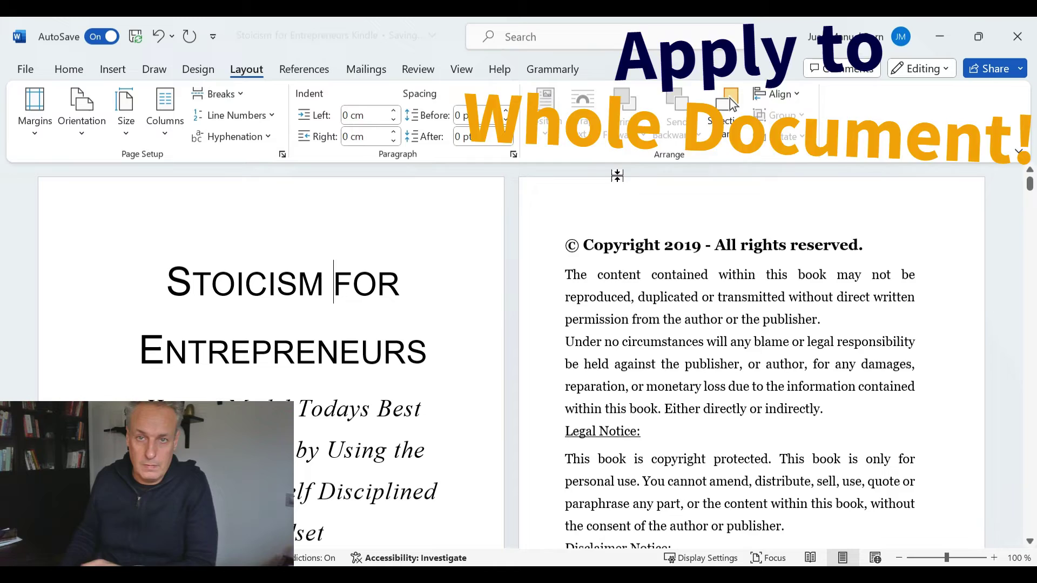
{"action": "key", "text": "alt+p"}
{"action": "key", "text": "s"}
{"action": "key", "text": "p"}
{"action": "key", "text": "ctrl+Tab"}
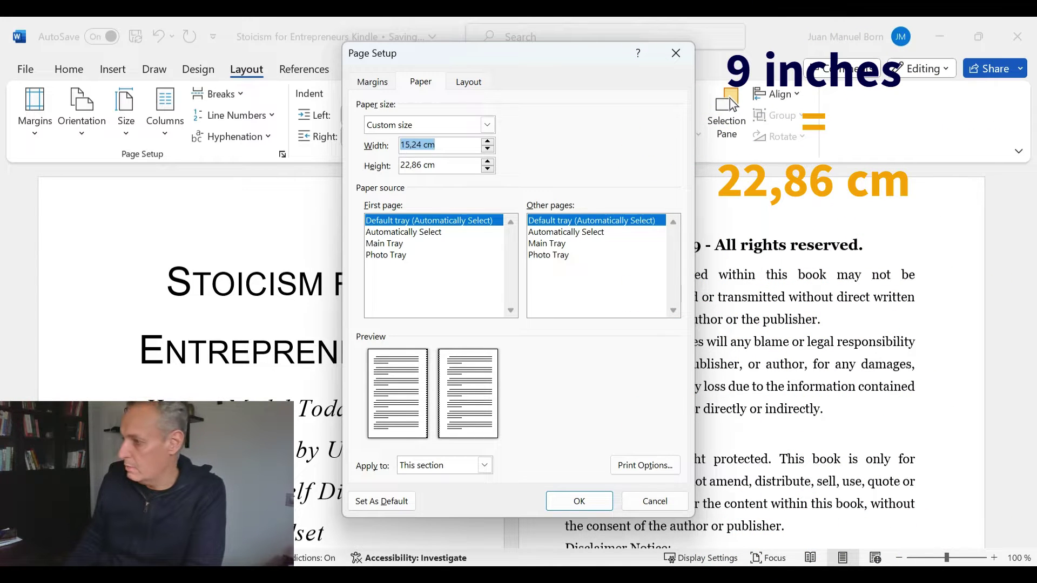
{"action": "key", "text": "Tab"}
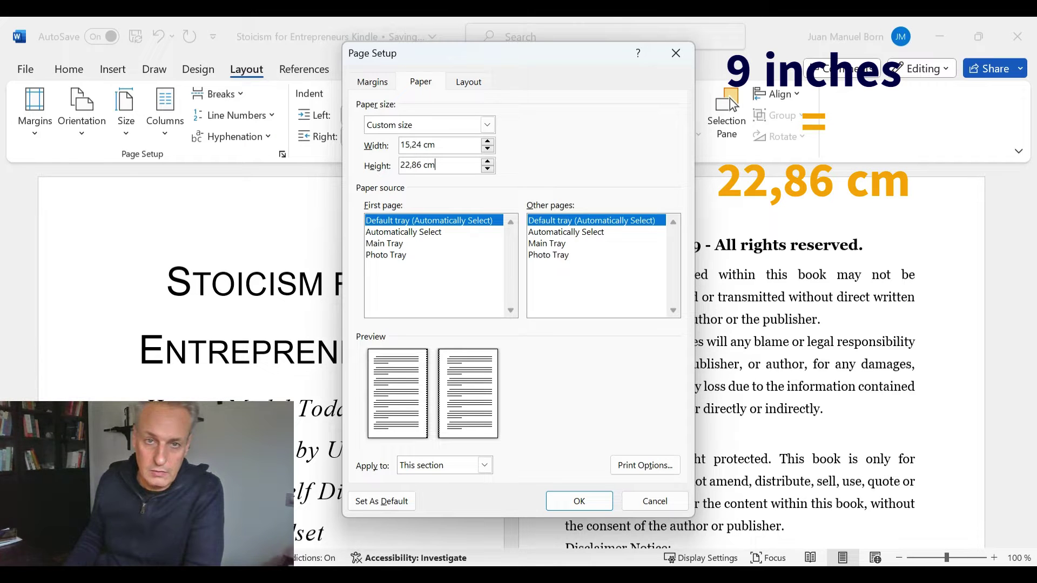
{"action": "left_click_drag", "start_coordinate": [436, 145], "coordinate": [381, 145]}
{"action": "type", "text": "6"}
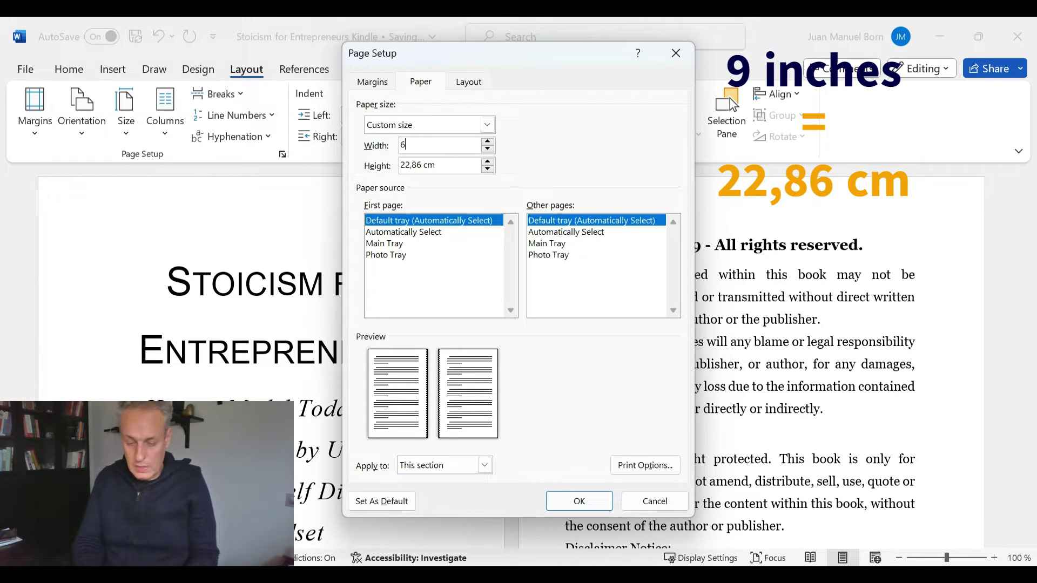
{"action": "type", "text": " in"}
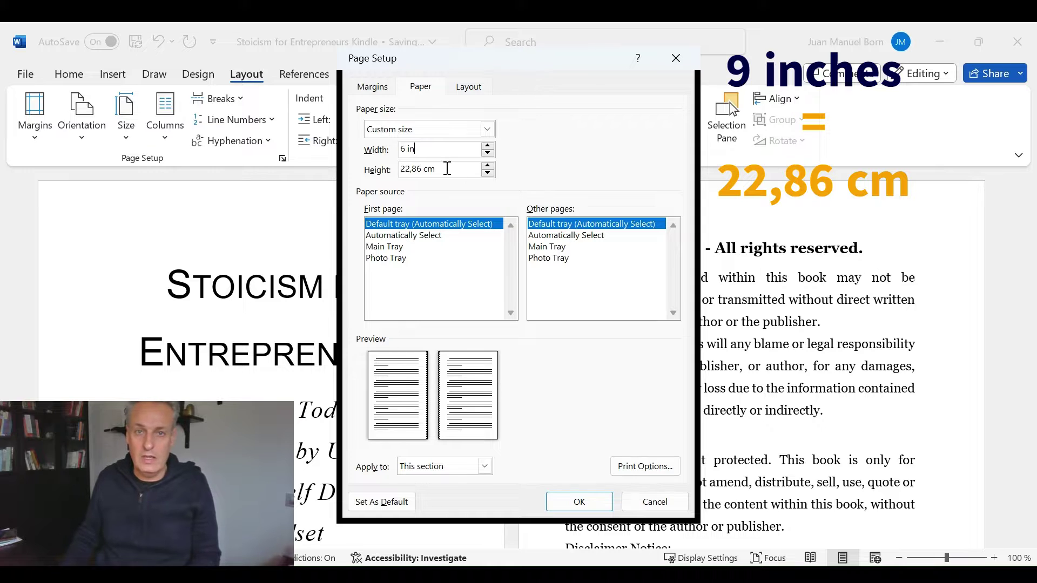
{"action": "left_click_drag", "start_coordinate": [446, 168], "coordinate": [397, 166]}
{"action": "type", "text": "9"}
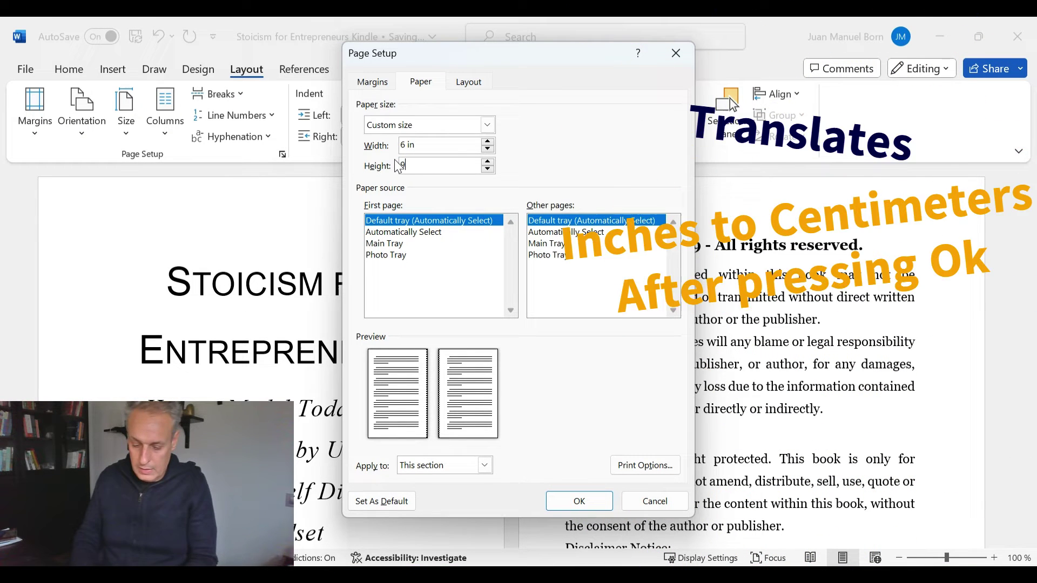
{"action": "type", "text": " in"}
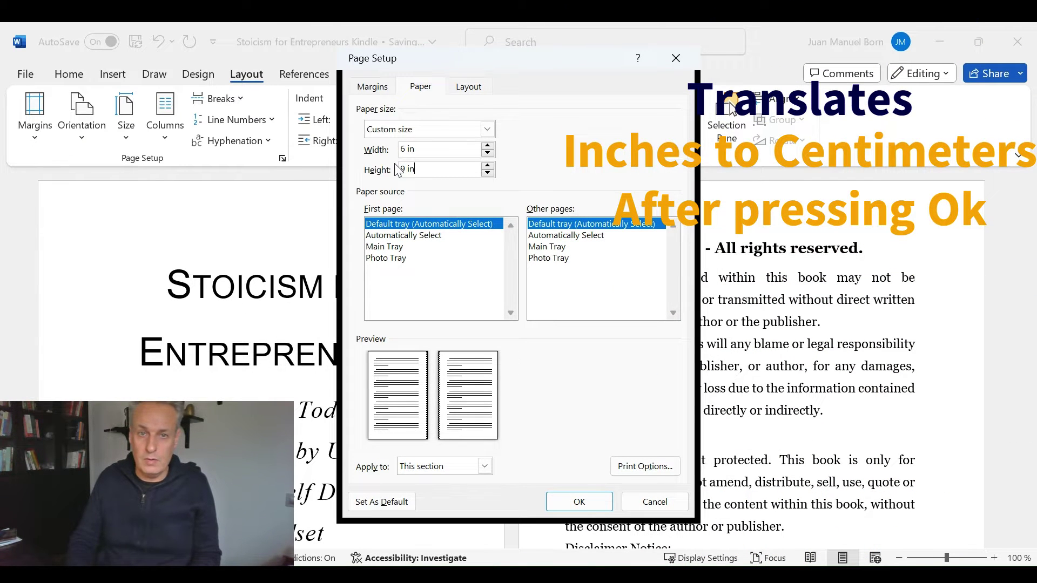
{"action": "key", "text": "Return"}
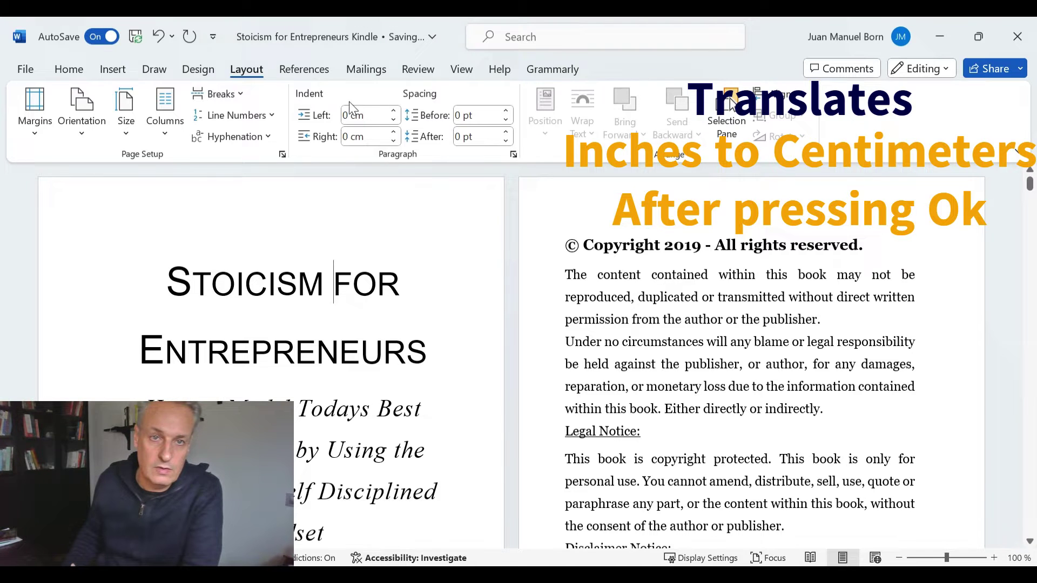
- Reopen Page Setup and apply the 15,24 × 22,86 cm page size to the whole document
{"action": "left_click", "coordinate": [282, 154]}
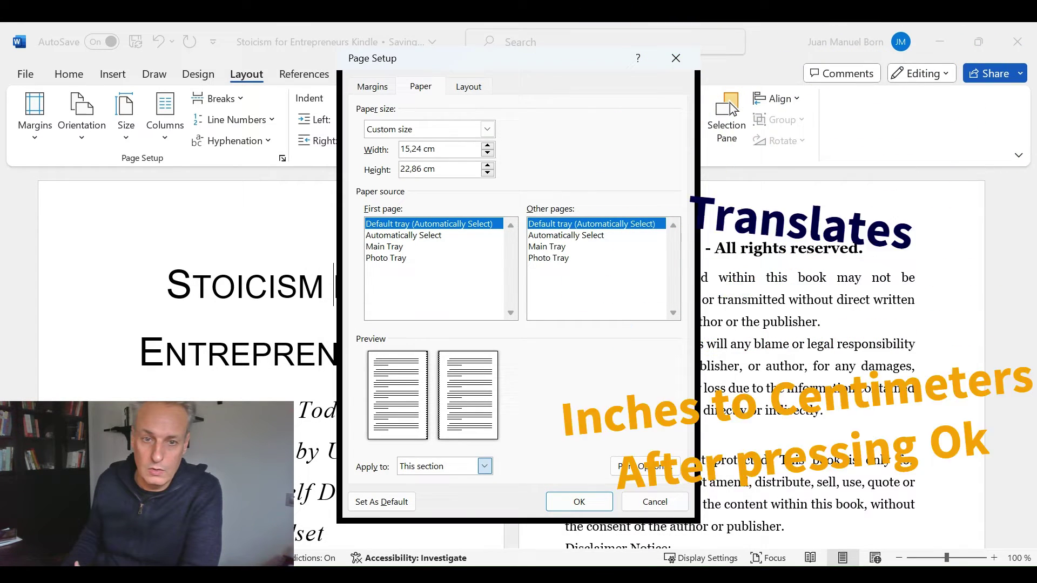
{"action": "left_click", "coordinate": [484, 465]}
{"action": "left_click", "coordinate": [438, 489]}
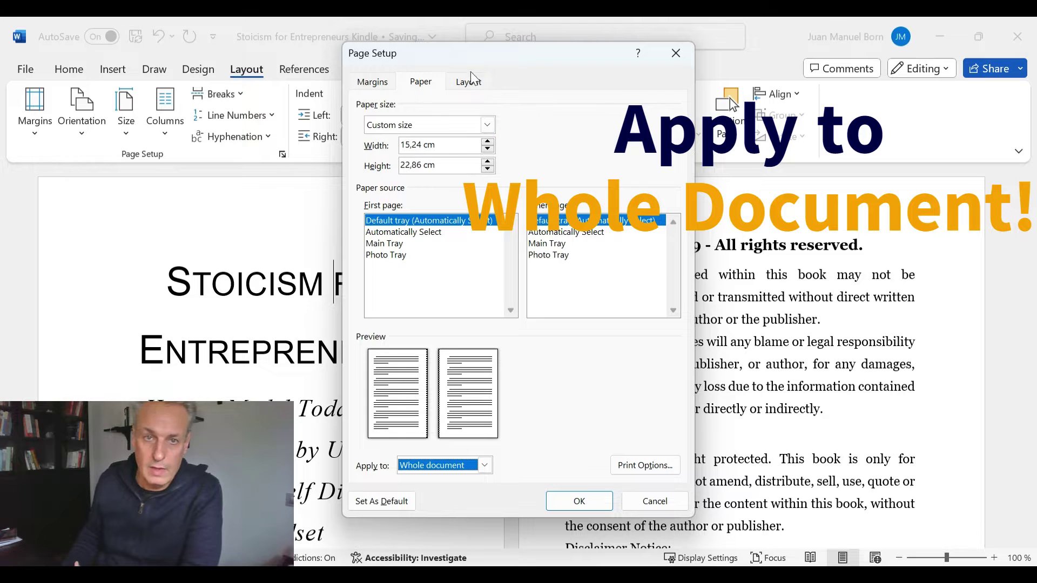
- Turn off different odd and even headers and give the first page its own header
{"action": "left_click", "coordinate": [469, 82]}
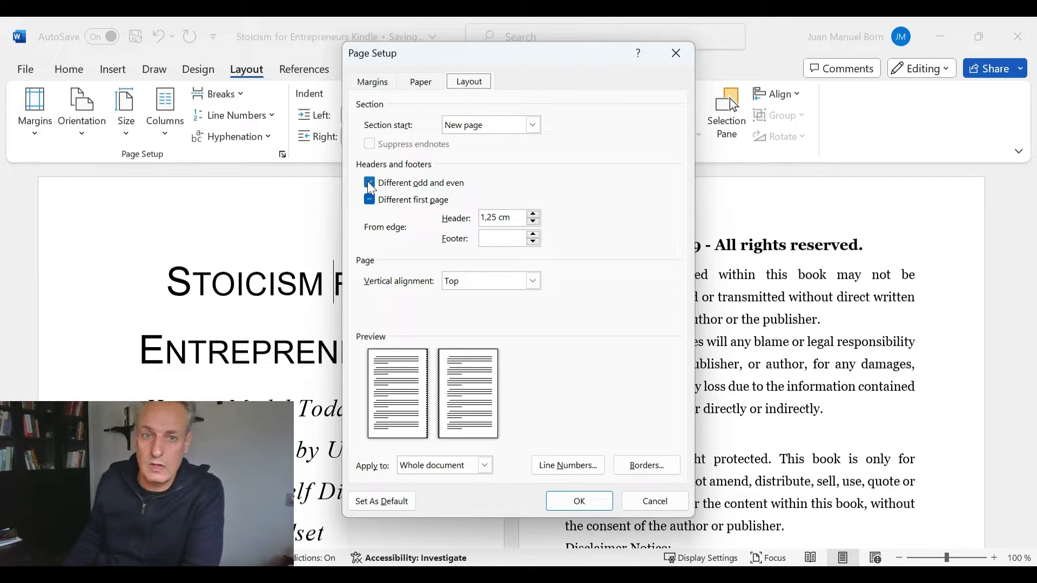
{"action": "left_click", "coordinate": [370, 183]}
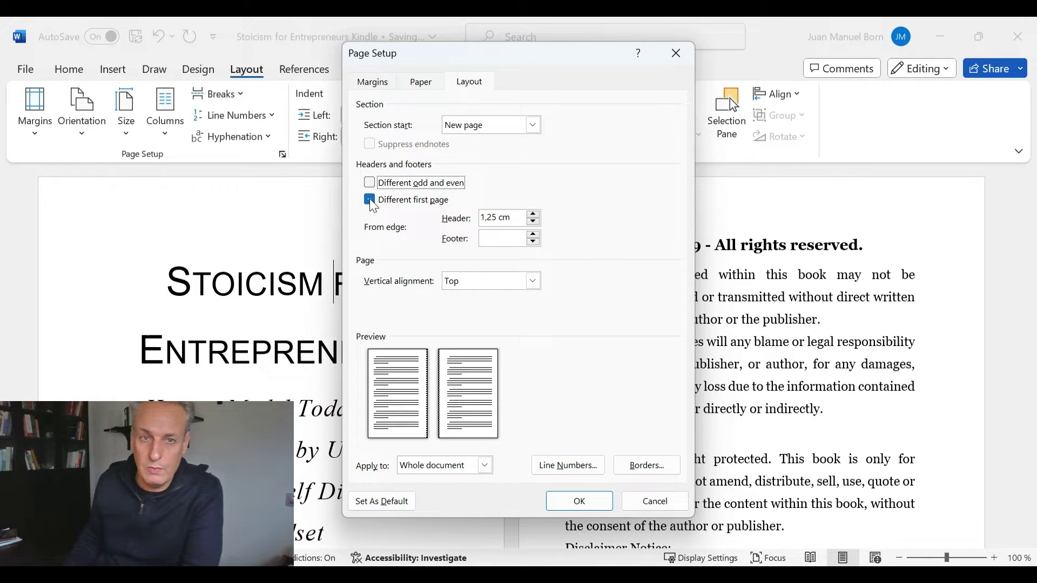
{"action": "left_click", "coordinate": [370, 201]}
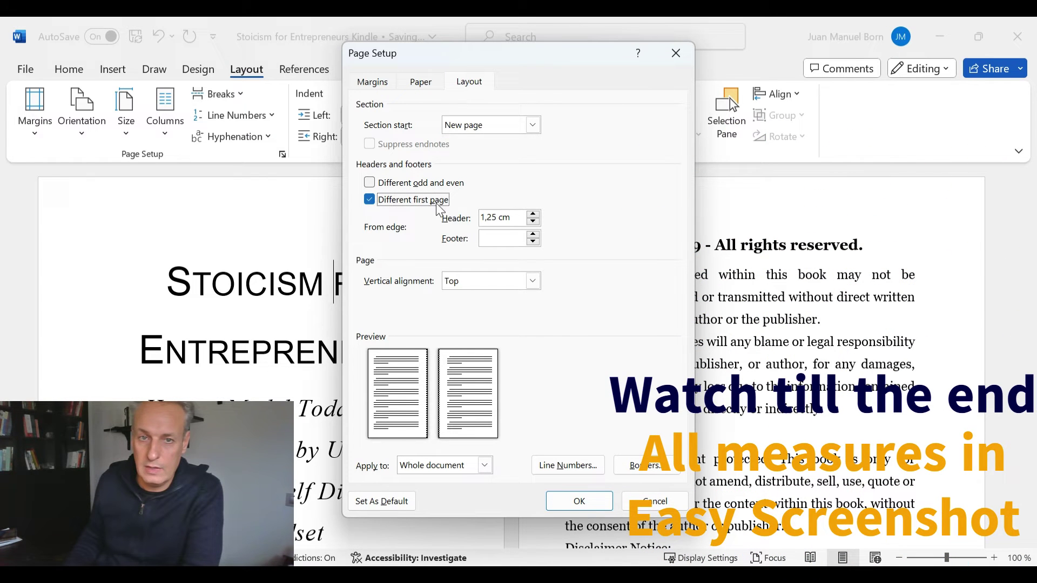
- Copy the 0,89 cm header distance into the footer distance and apply the page setup
{"action": "left_click_drag", "start_coordinate": [510, 217], "coordinate": [461, 220]}
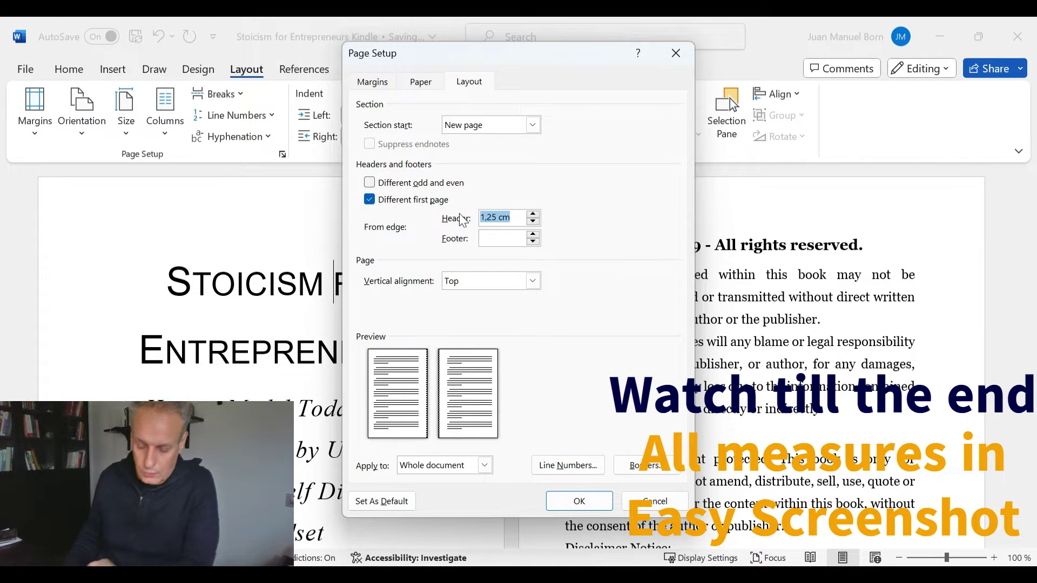
{"action": "type", "text": "0"}
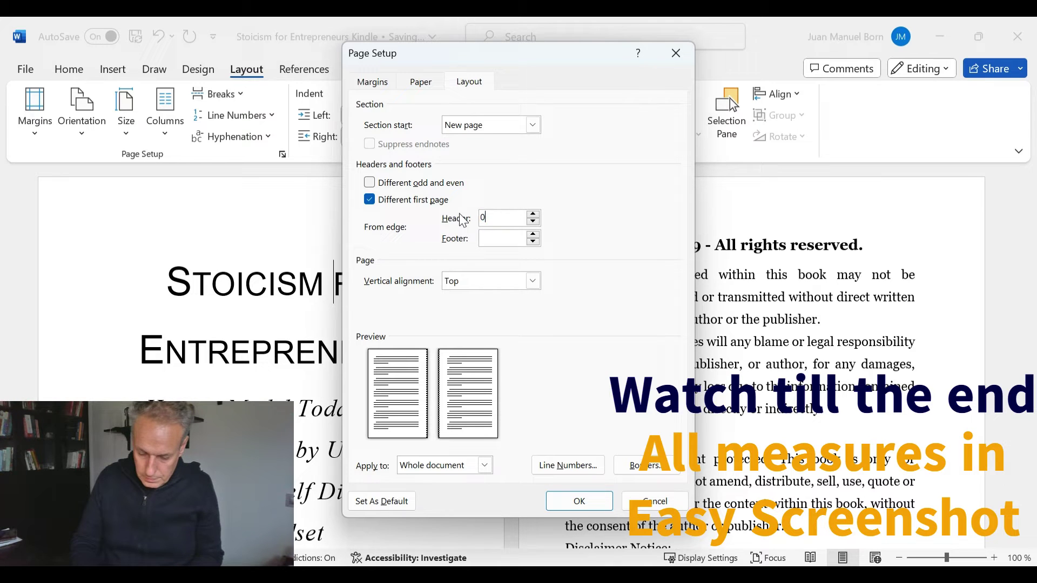
{"action": "type", "text": ",89 "}
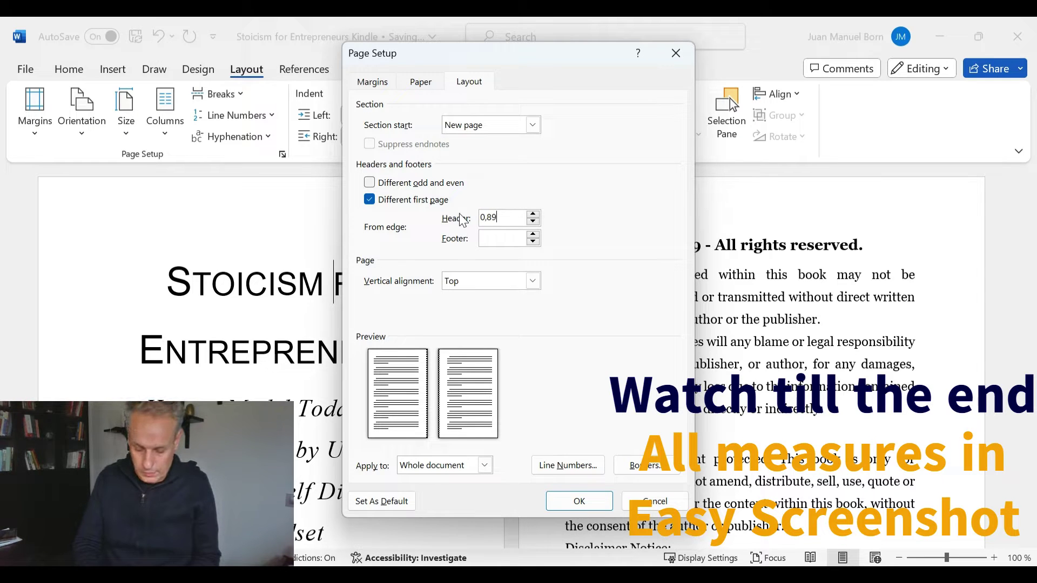
{"action": "type", "text": "cm"}
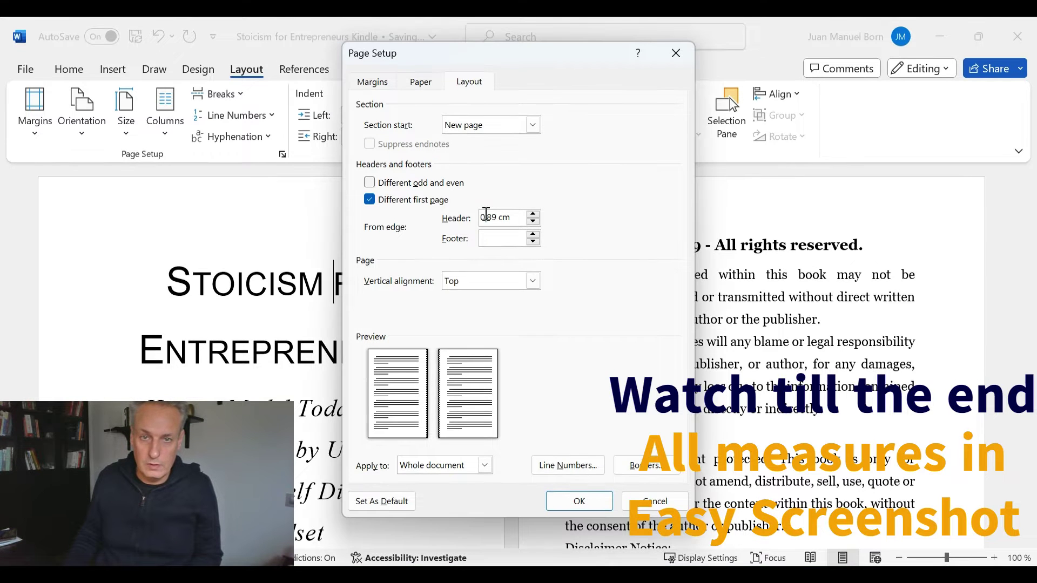
{"action": "left_click_drag", "start_coordinate": [507, 213], "coordinate": [446, 204]}
{"action": "key", "text": "ctrl+c"}
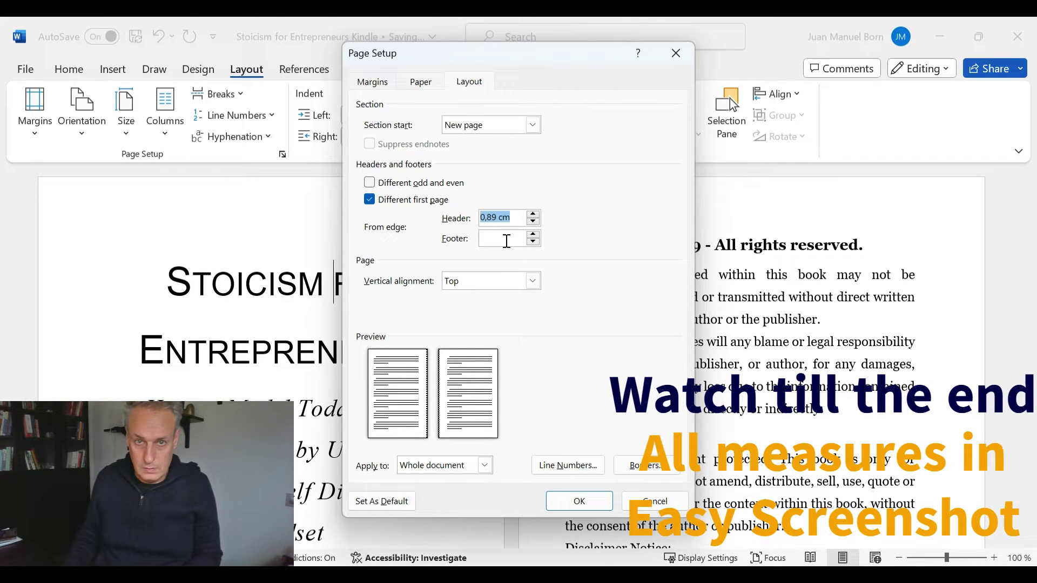
{"action": "left_click", "coordinate": [506, 238]}
{"action": "key", "text": "ctrl+v"}
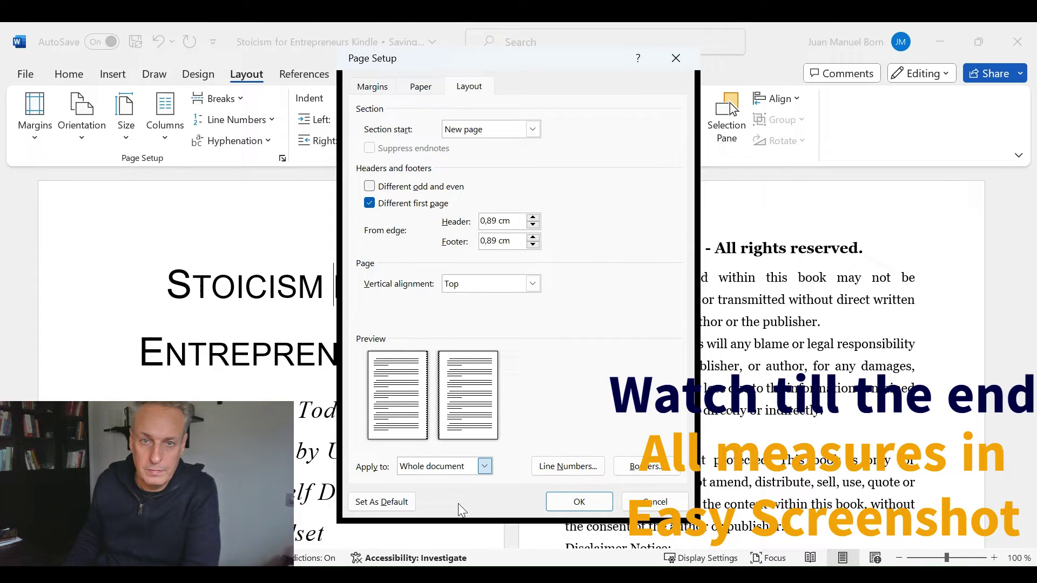
{"action": "left_click", "coordinate": [578, 503]}
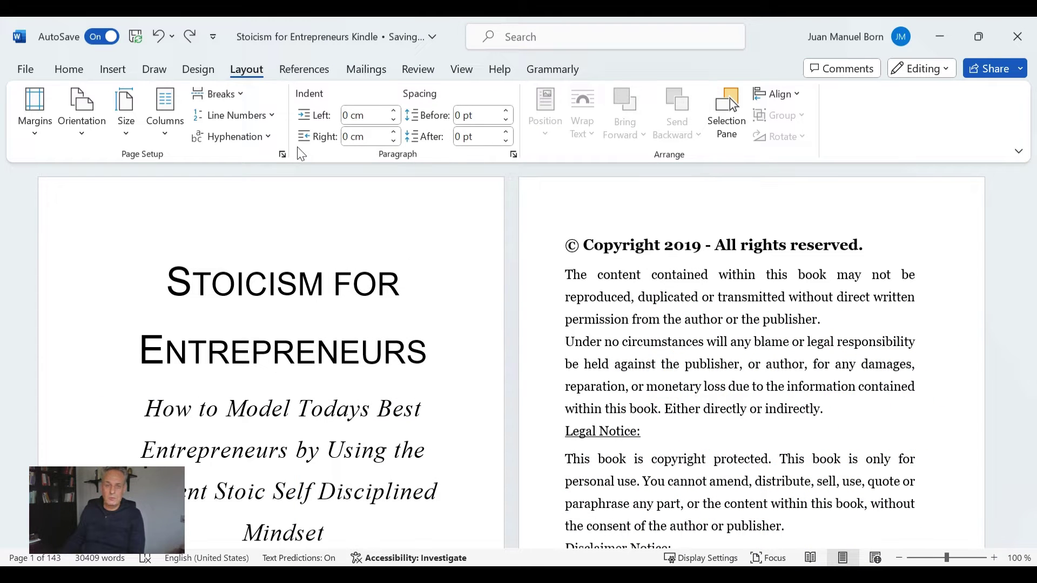
- From page 2, insert plain page numbers at the bottom of the pages
{"action": "left_click", "coordinate": [727, 296]}
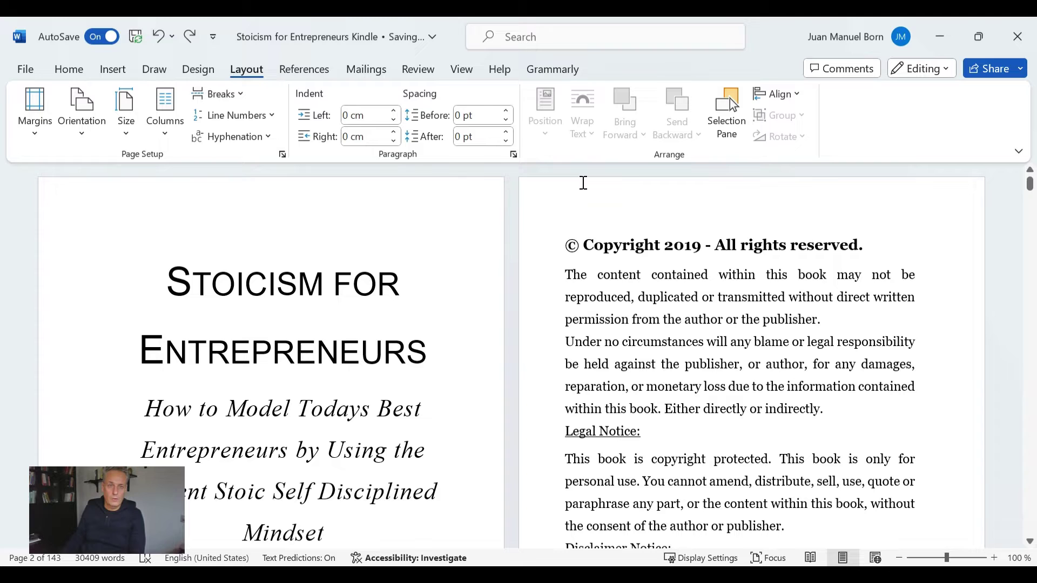
{"action": "left_click", "coordinate": [107, 70]}
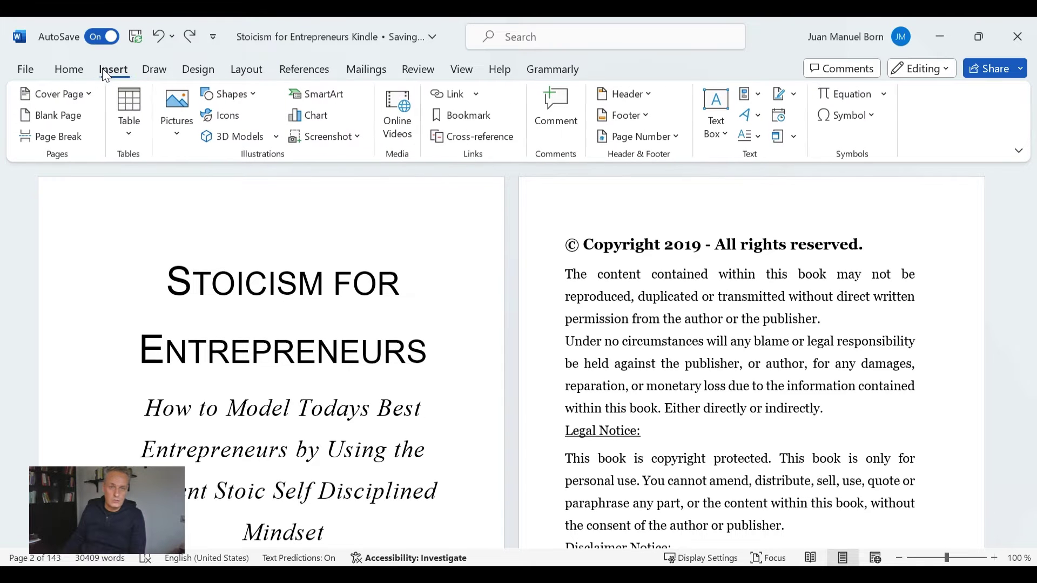
{"action": "left_click", "coordinate": [676, 137]}
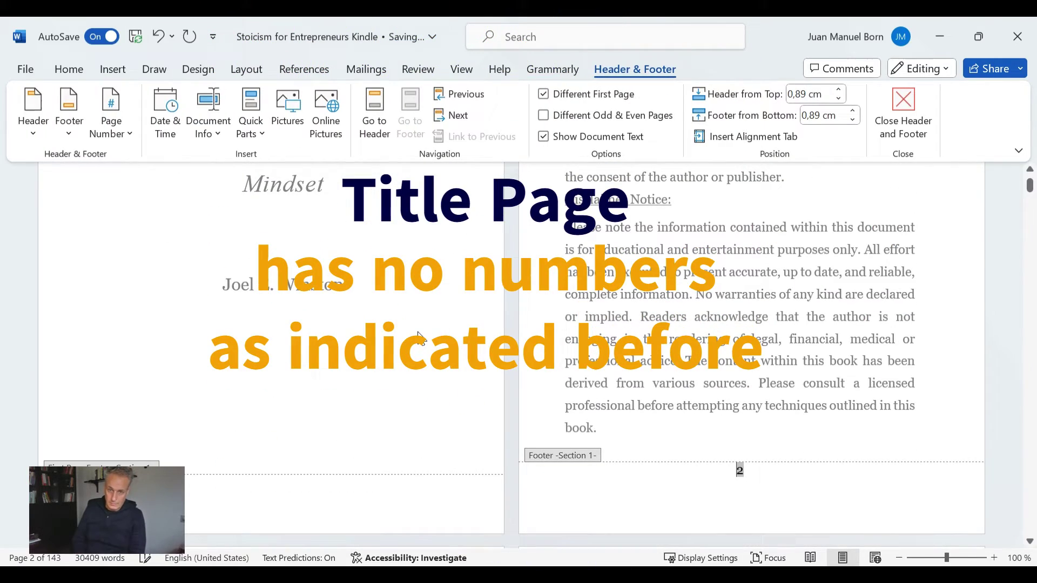
{"action": "scroll", "coordinate": [421, 338], "scroll_direction": "down", "scroll_amount": 5}
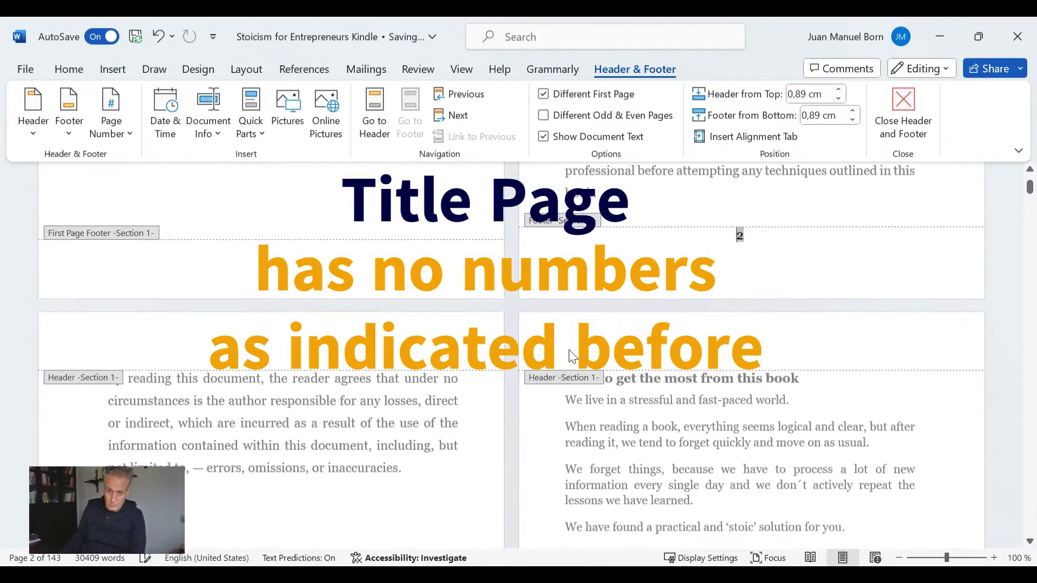
{"action": "scroll", "coordinate": [568, 350], "scroll_direction": "down", "scroll_amount": 5}
{"action": "scroll", "coordinate": [568, 349], "scroll_direction": "down", "scroll_amount": 5}
{"action": "scroll", "coordinate": [569, 349], "scroll_direction": "down", "scroll_amount": 5}
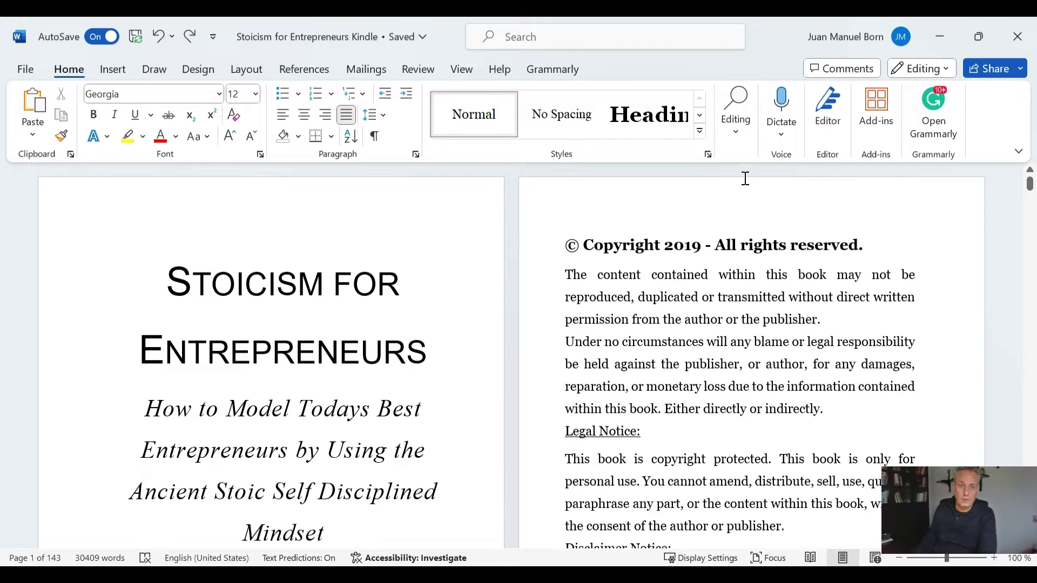
{"action": "scroll", "coordinate": [663, 250], "scroll_direction": "down", "scroll_amount": 5}
{"action": "scroll", "coordinate": [663, 250], "scroll_direction": "down", "scroll_amount": 5}
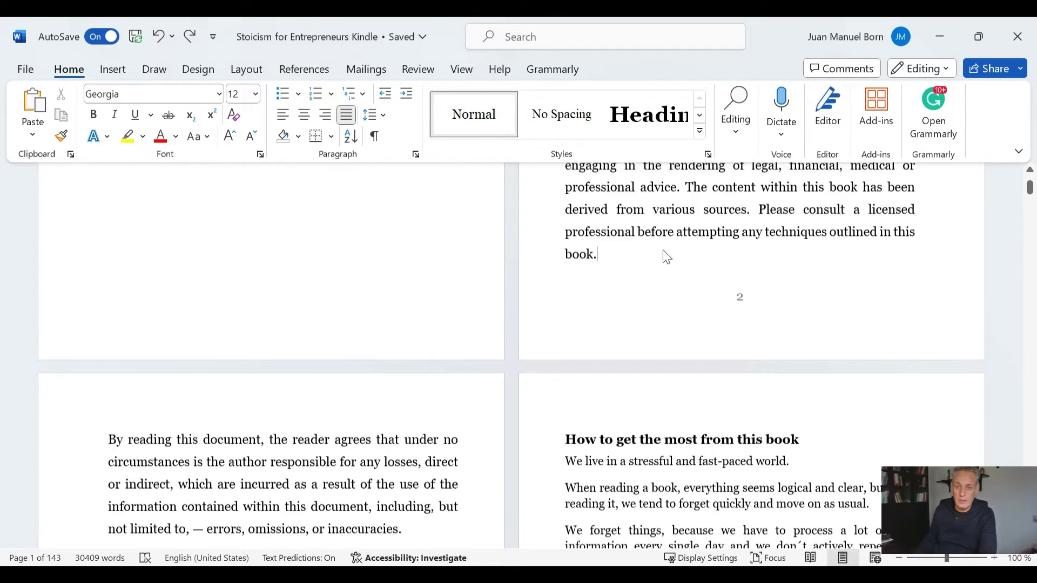
{"action": "scroll", "coordinate": [663, 250], "scroll_direction": "down", "scroll_amount": 5}
{"action": "scroll", "coordinate": [664, 250], "scroll_direction": "down", "scroll_amount": 5}
{"action": "scroll", "coordinate": [663, 250], "scroll_direction": "down", "scroll_amount": 5}
{"action": "scroll", "coordinate": [718, 276], "scroll_direction": "down", "scroll_amount": 3}
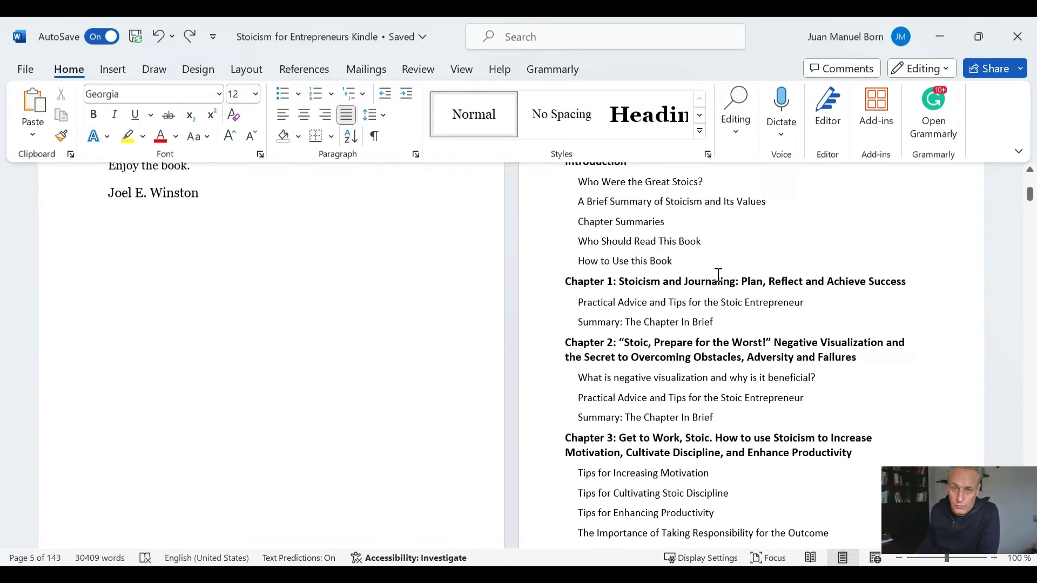
{"action": "scroll", "coordinate": [718, 276], "scroll_direction": "up", "scroll_amount": 1}
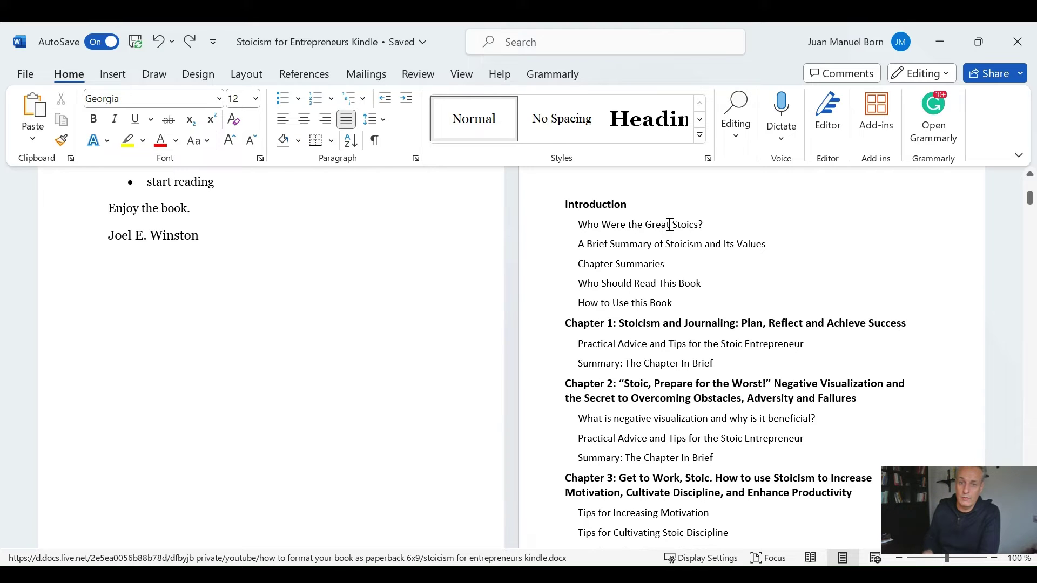
- Place the caret among the existing table of contents entries, Chapter 1 through Chapter 2
{"action": "left_click", "coordinate": [648, 323]}
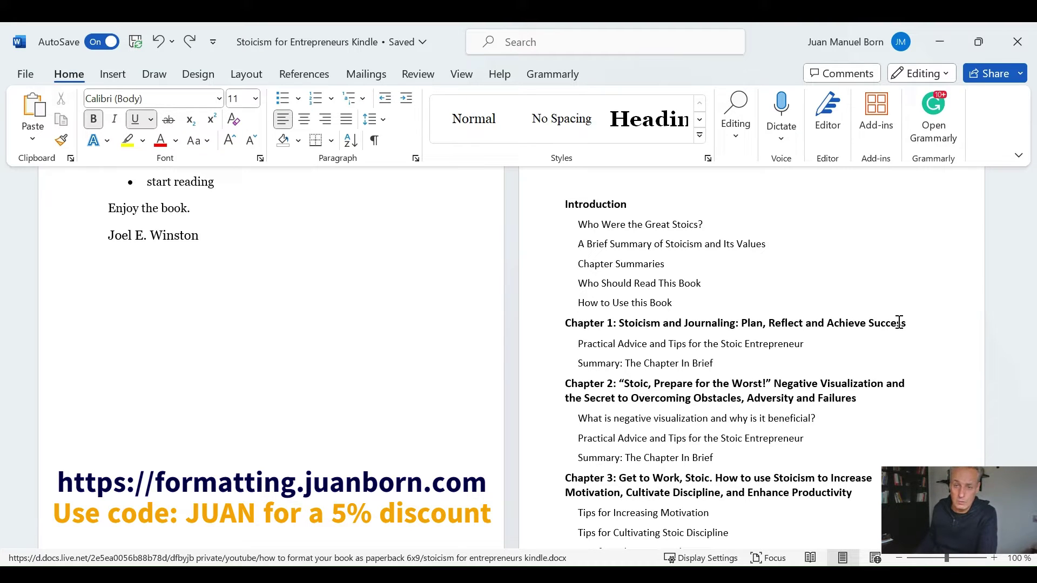
{"action": "left_click", "coordinate": [721, 333]}
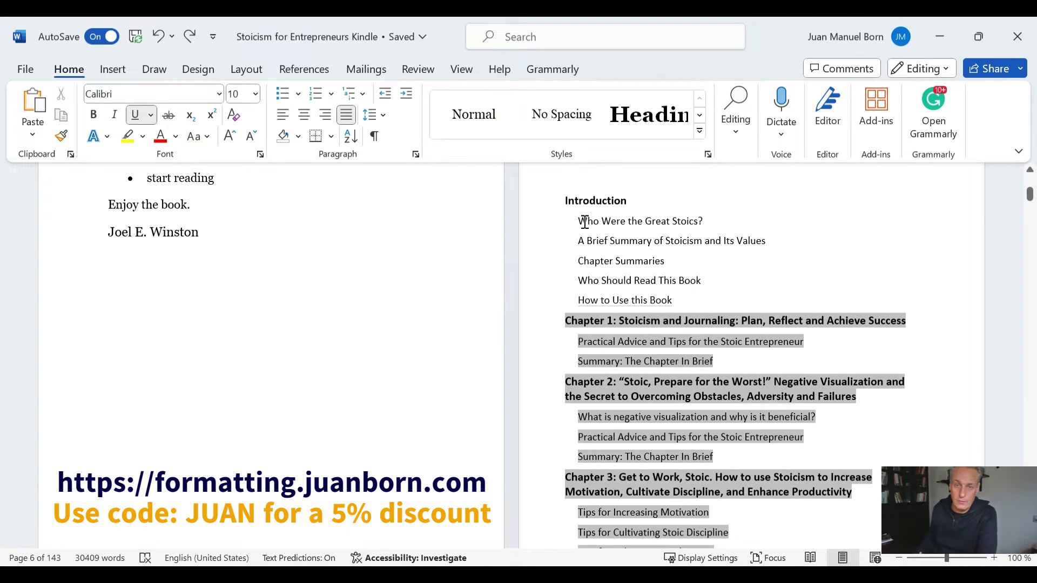
{"action": "left_click", "coordinate": [730, 382]}
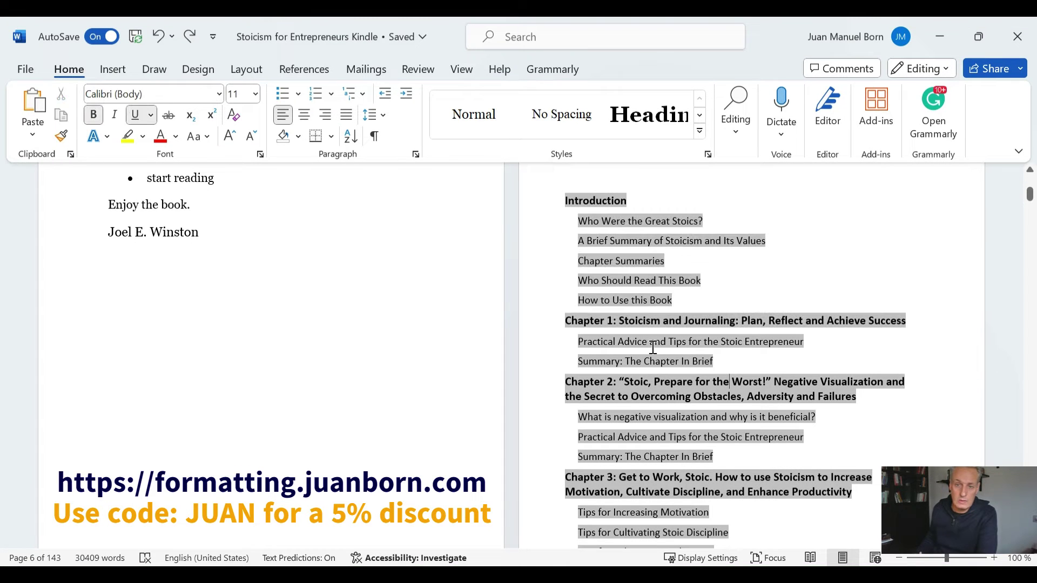
- Open the Custom Table of Contents settings from References
{"action": "left_click", "coordinate": [305, 73]}
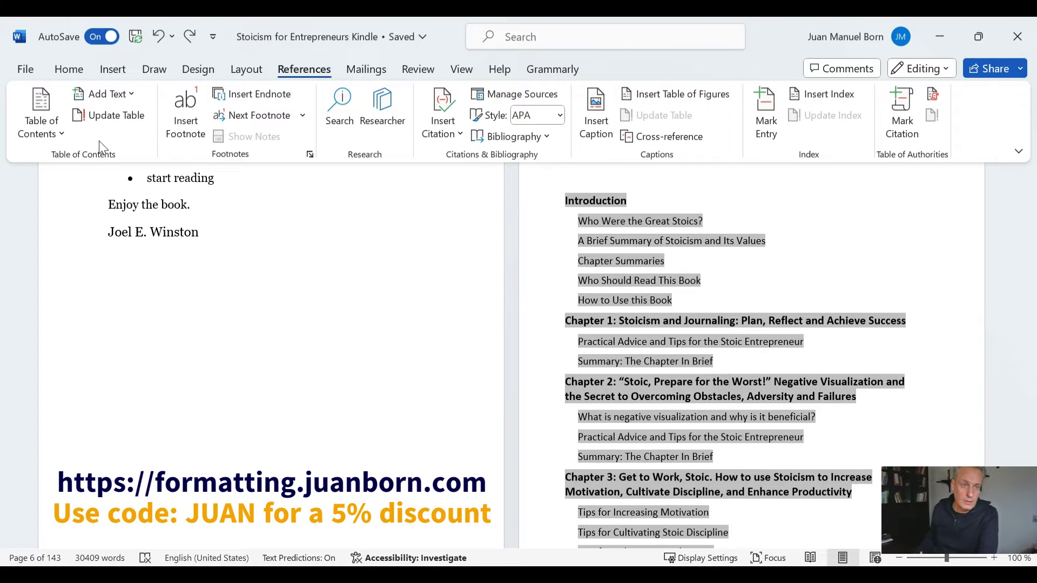
{"action": "left_click", "coordinate": [57, 130]}
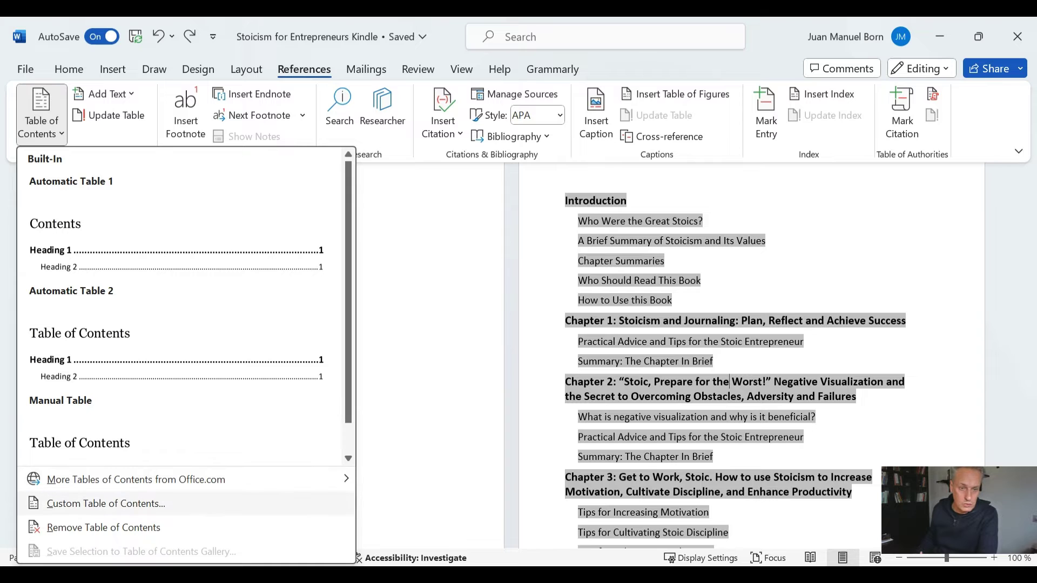
{"action": "left_click", "coordinate": [146, 504]}
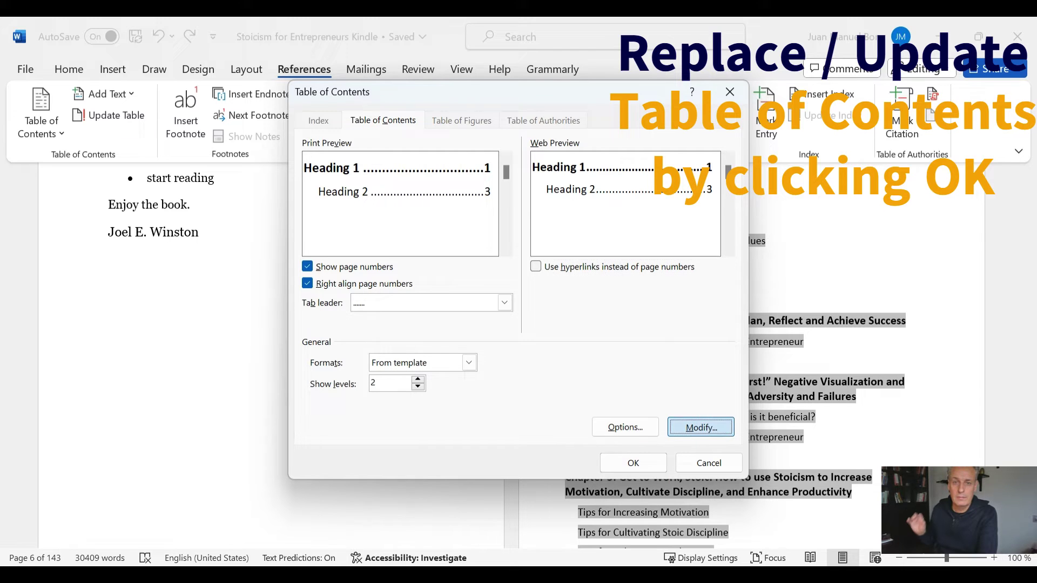
- Accept the settings with page numbers shown and replace the old table of contents
{"action": "left_click", "coordinate": [632, 463]}
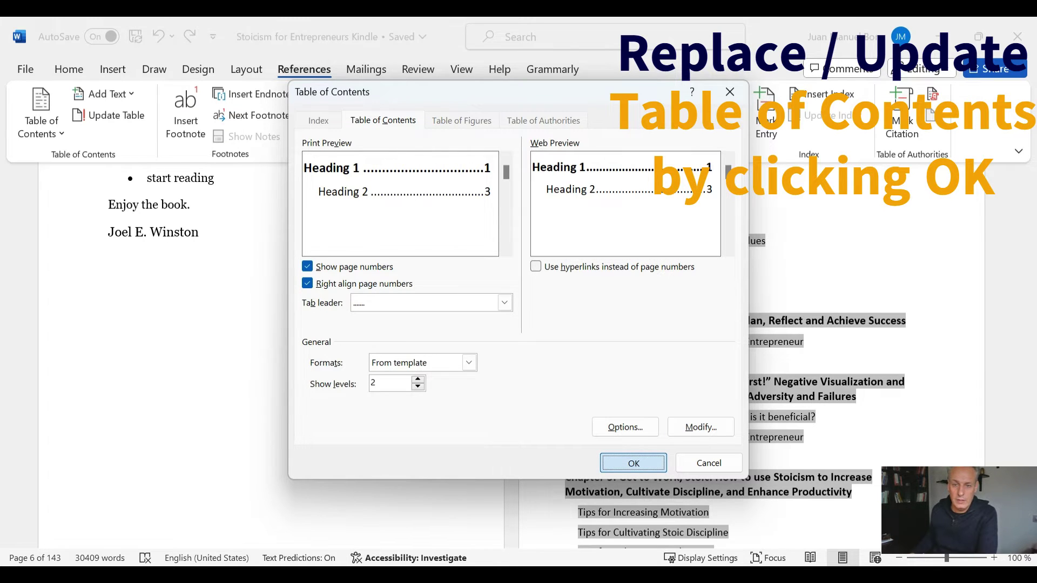
{"action": "left_click", "coordinate": [636, 460]}
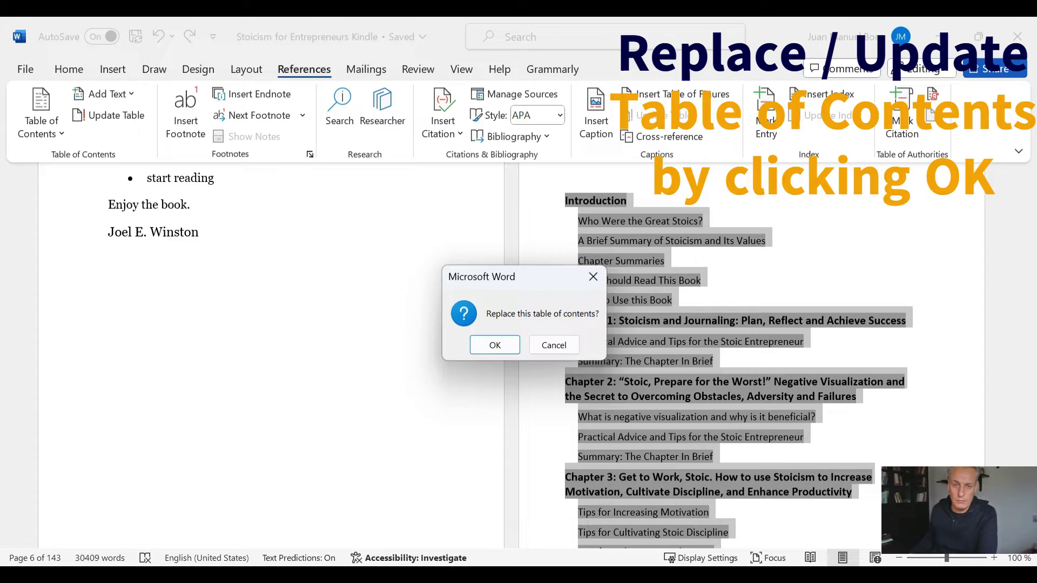
{"action": "left_click", "coordinate": [488, 343]}
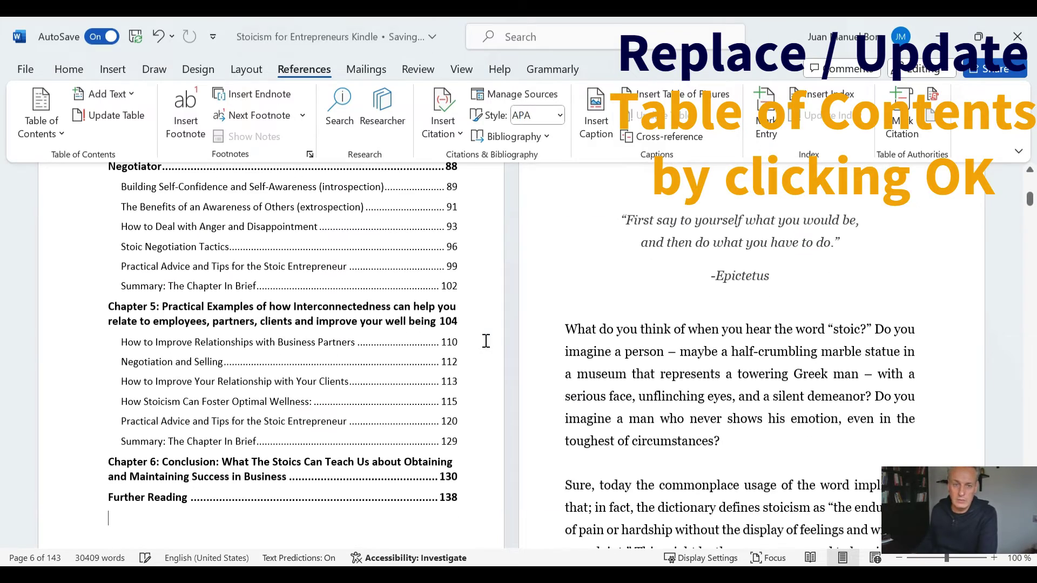
{"action": "scroll", "coordinate": [562, 364], "scroll_direction": "up", "scroll_amount": 5}
{"action": "scroll", "coordinate": [563, 364], "scroll_direction": "up", "scroll_amount": 5}
{"action": "scroll", "coordinate": [726, 364], "scroll_direction": "up", "scroll_amount": 5}
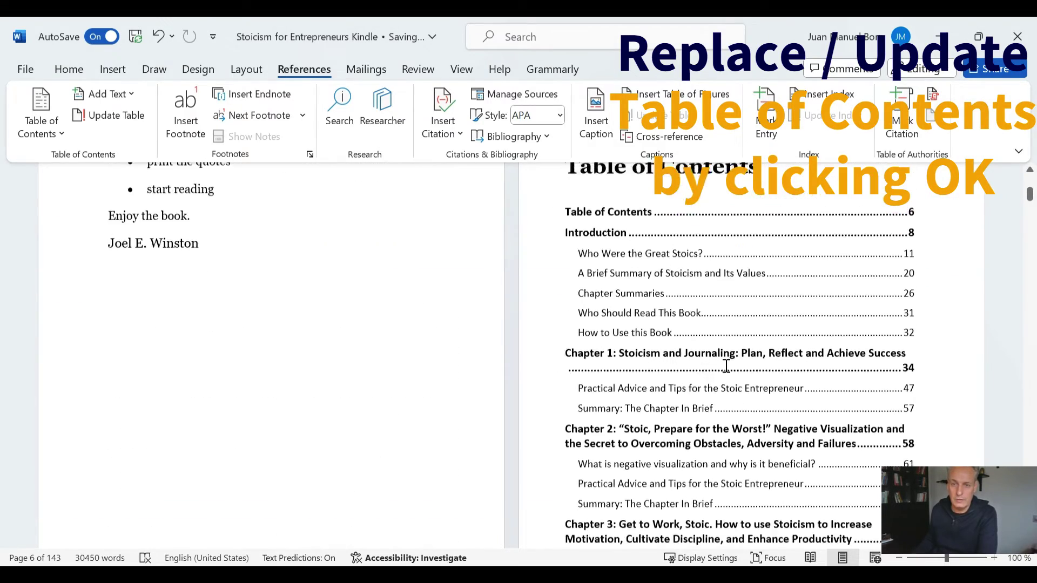
{"action": "scroll", "coordinate": [726, 366], "scroll_direction": "up", "scroll_amount": 2}
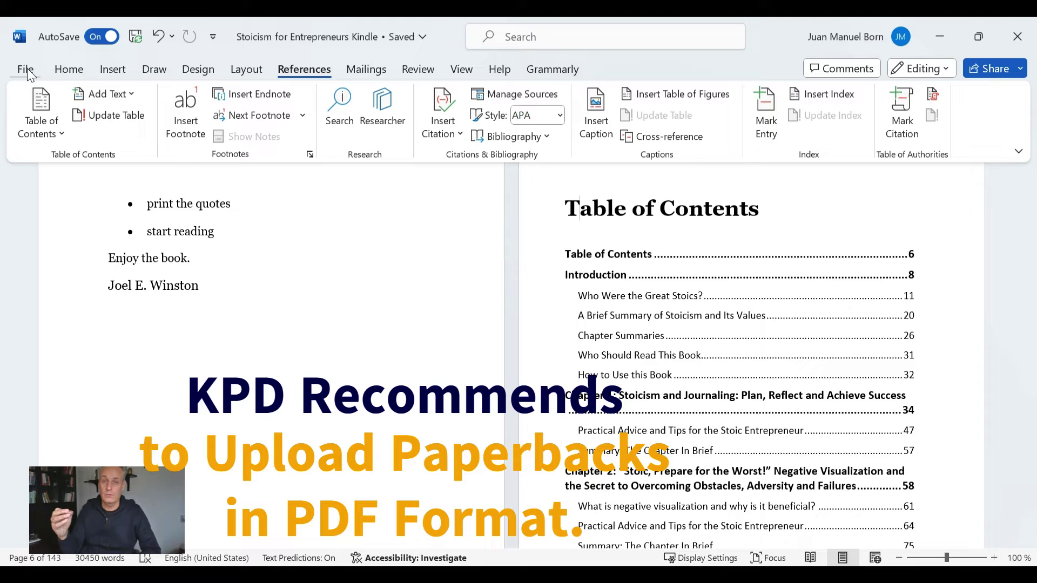
- Save a copy as PDF named 'Stoicism for Entrepreneurs PDF 6x9' in the same OneDrive folder
{"action": "left_click", "coordinate": [25, 70]}
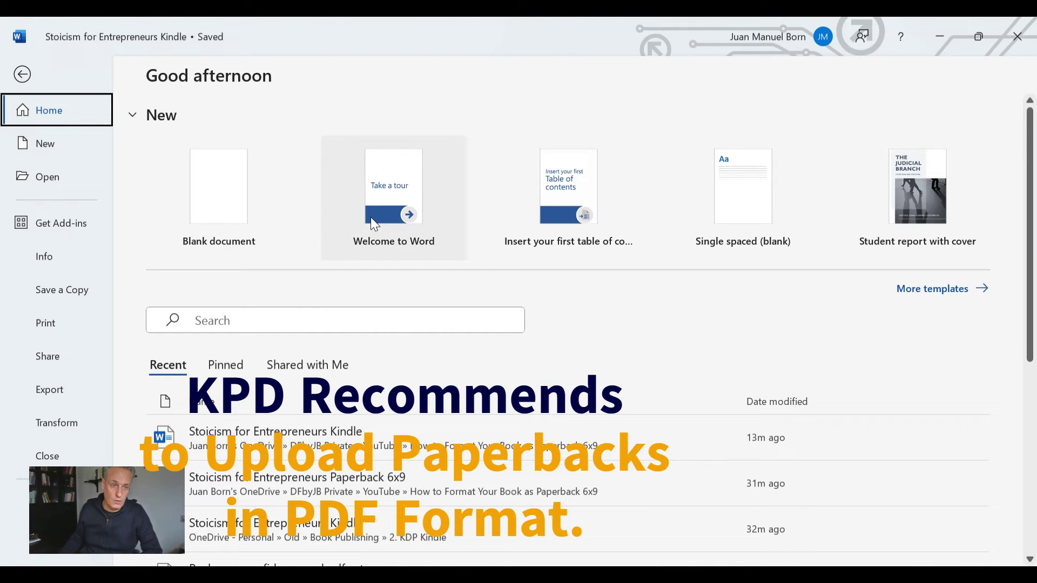
{"action": "left_click", "coordinate": [73, 288]}
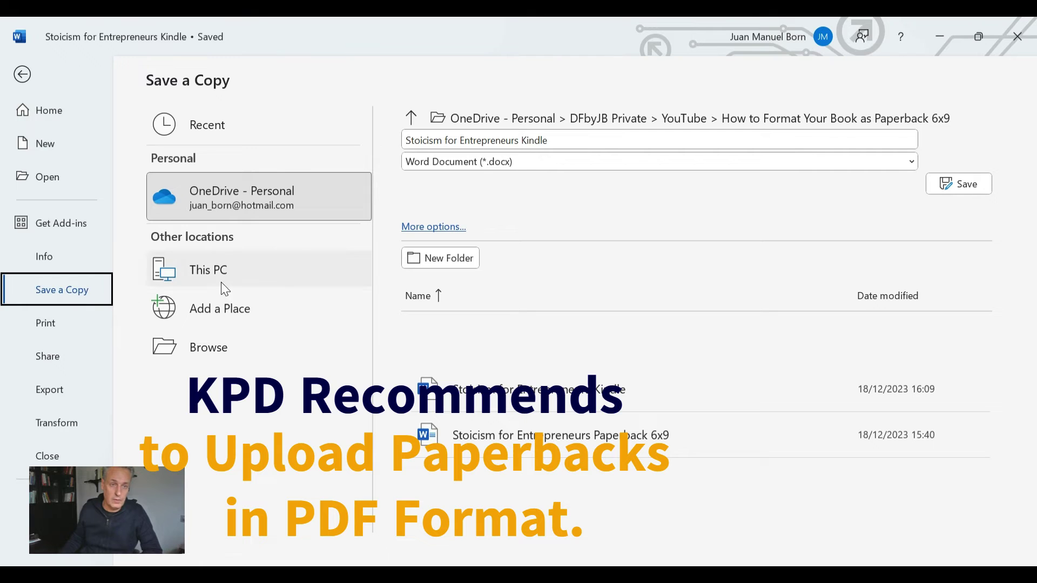
{"action": "left_click", "coordinate": [914, 163]}
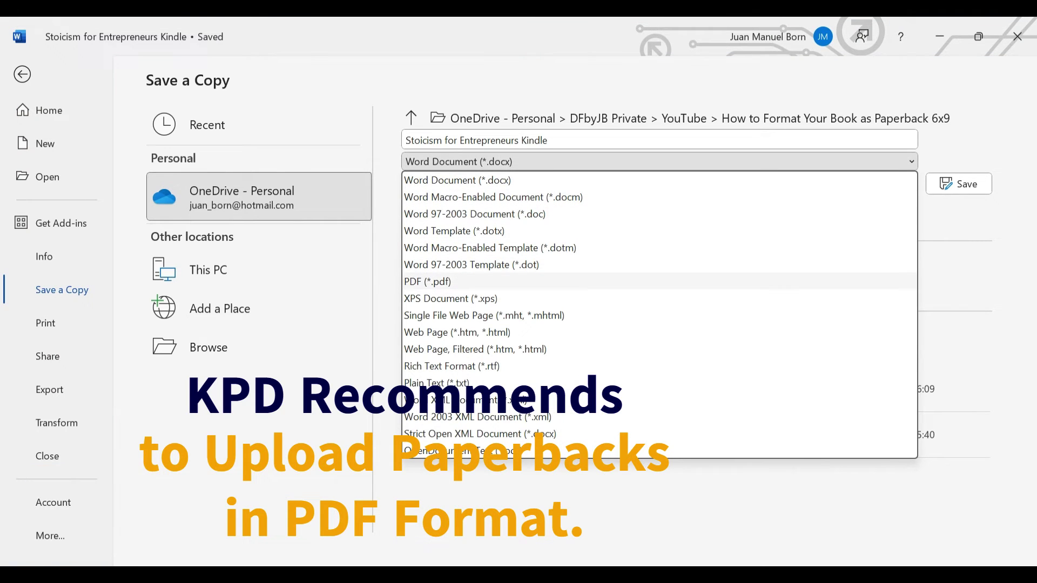
{"action": "left_click", "coordinate": [656, 282]}
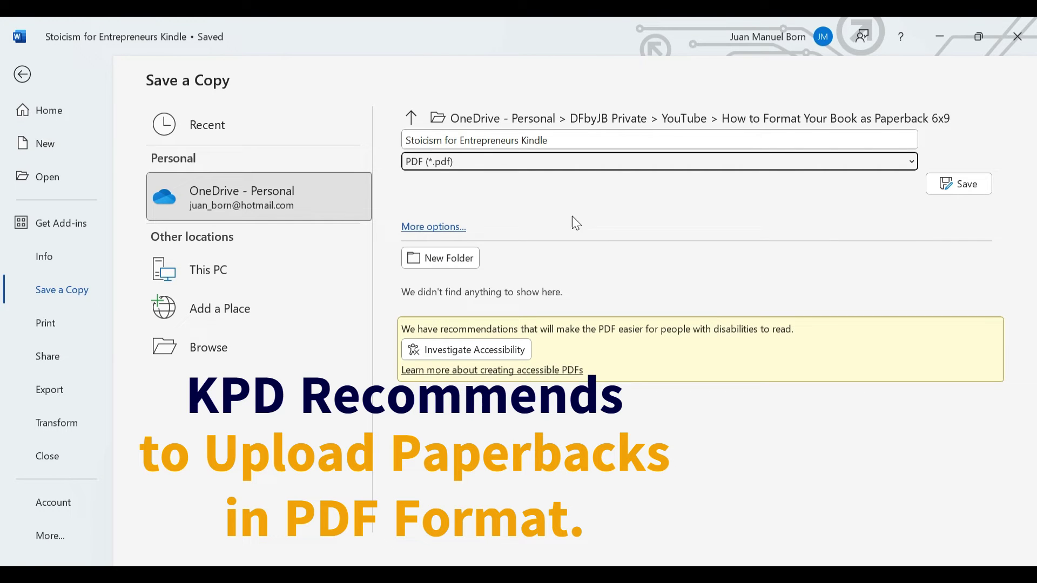
{"action": "left_click", "coordinate": [548, 140]}
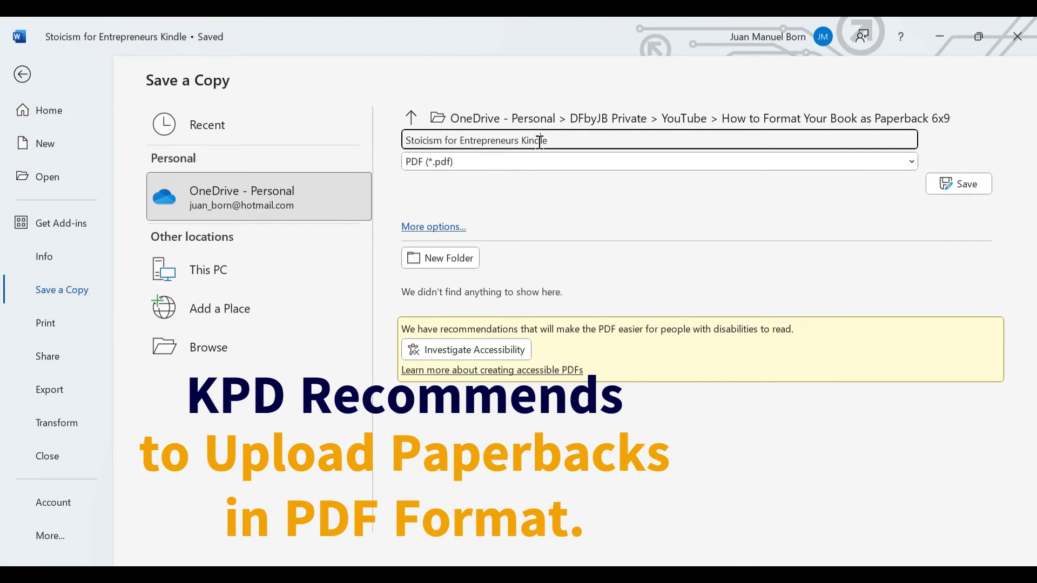
{"action": "type", "text": "PDF 6"}
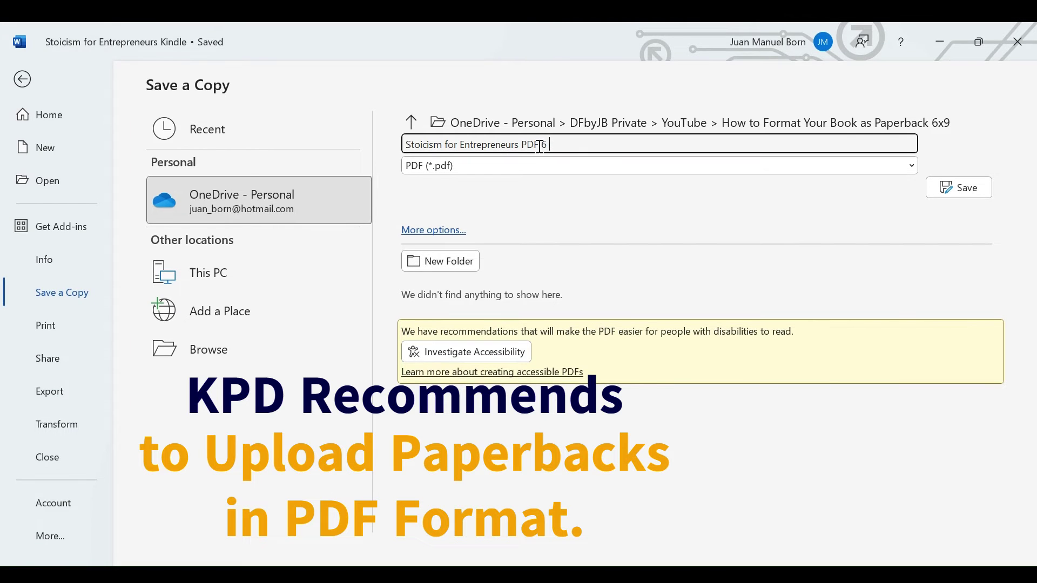
{"action": "type", "text": "x9"}
{"action": "left_click", "coordinate": [964, 186]}
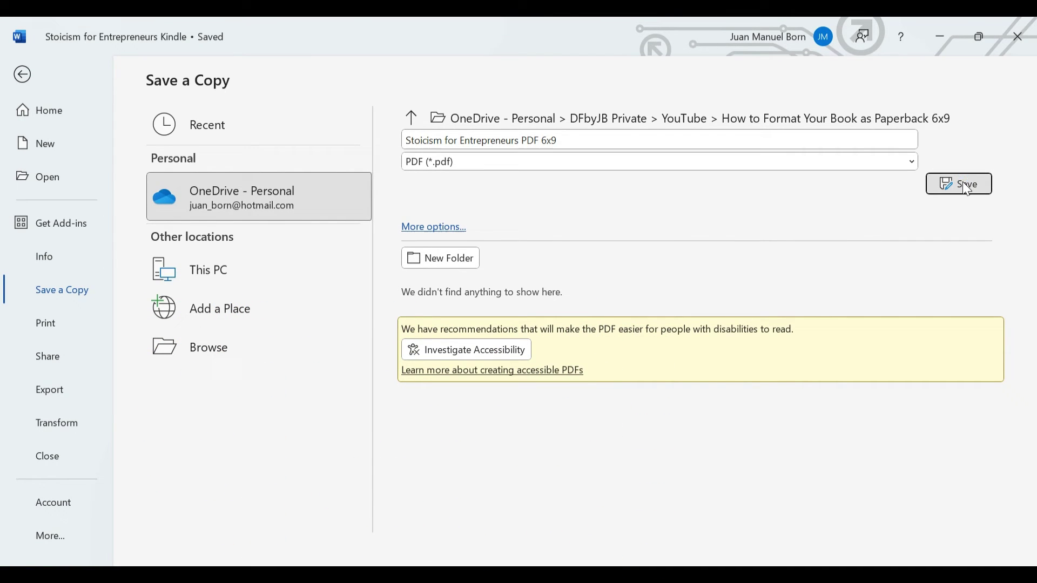